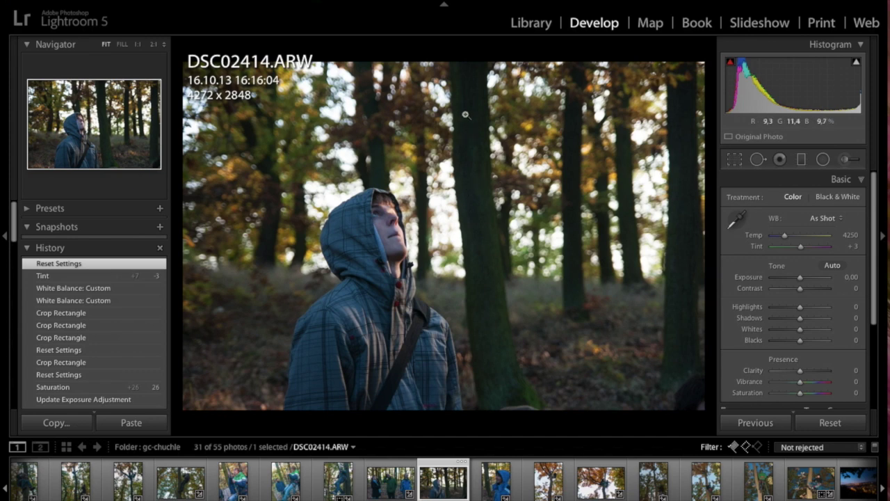
Hide the Loupe info overlay on DSC02414.ARW and bring up Crop & Straighten.
{"action": "key", "text": "i"}
{"action": "key", "text": "i"}
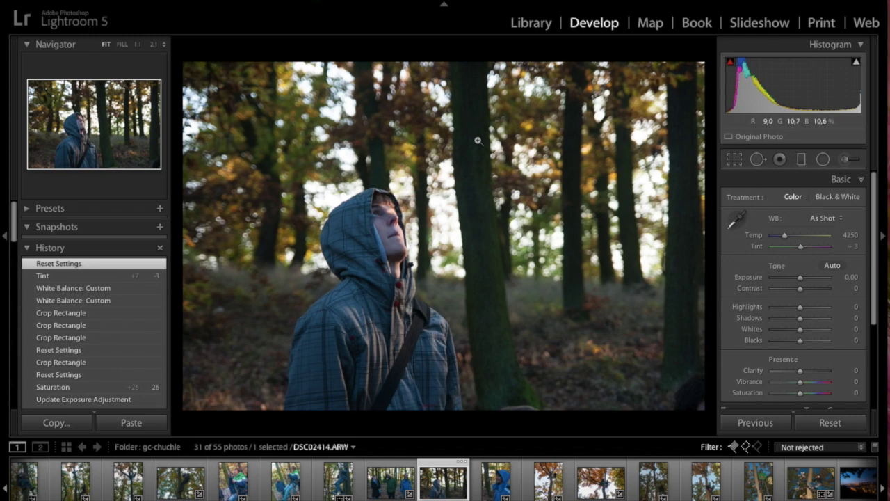
{"action": "left_click", "coordinate": [736, 161]}
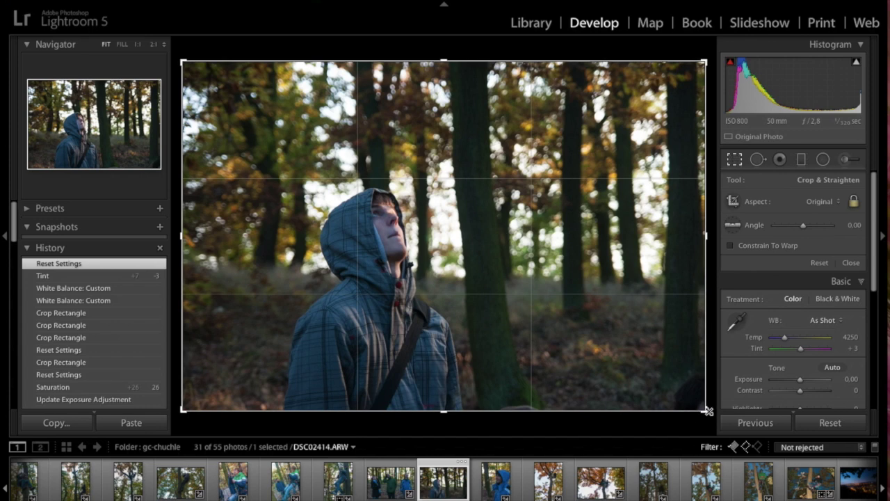
Tighten the crop from the lower-right and upper-left corners, shift the photo up, and apply it.
{"action": "left_click_drag", "start_coordinate": [706, 411], "coordinate": [687, 399]}
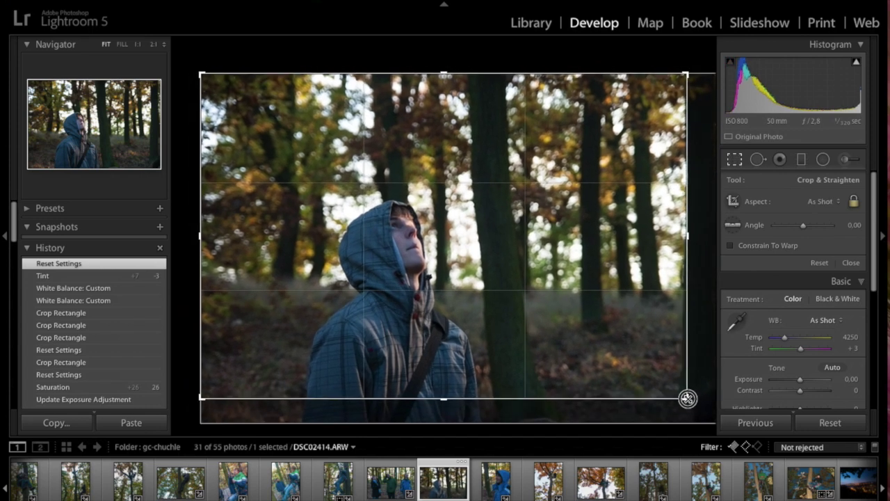
{"action": "left_click_drag", "start_coordinate": [653, 366], "coordinate": [653, 354]}
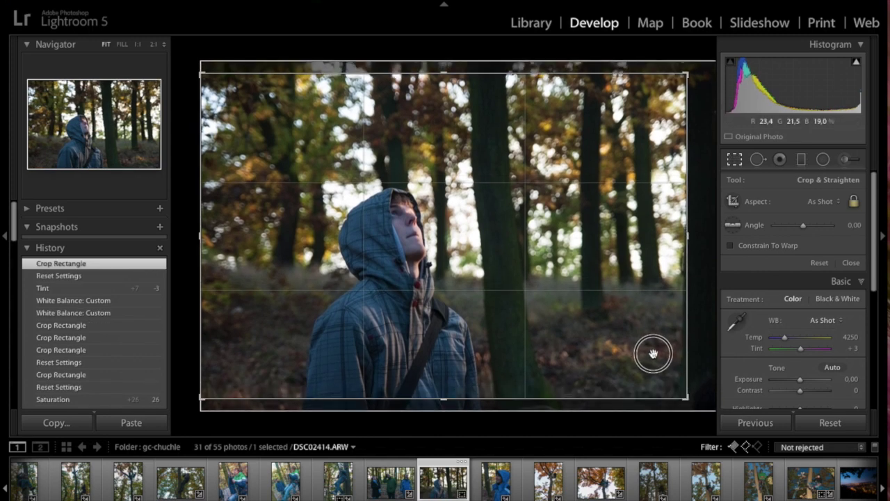
{"action": "left_click_drag", "start_coordinate": [654, 353], "coordinate": [655, 351]}
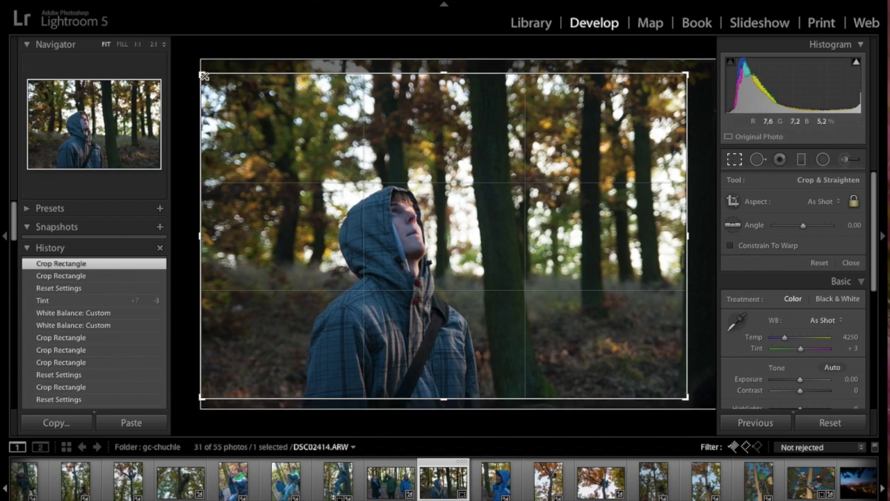
{"action": "left_click_drag", "start_coordinate": [201, 75], "coordinate": [220, 95]}
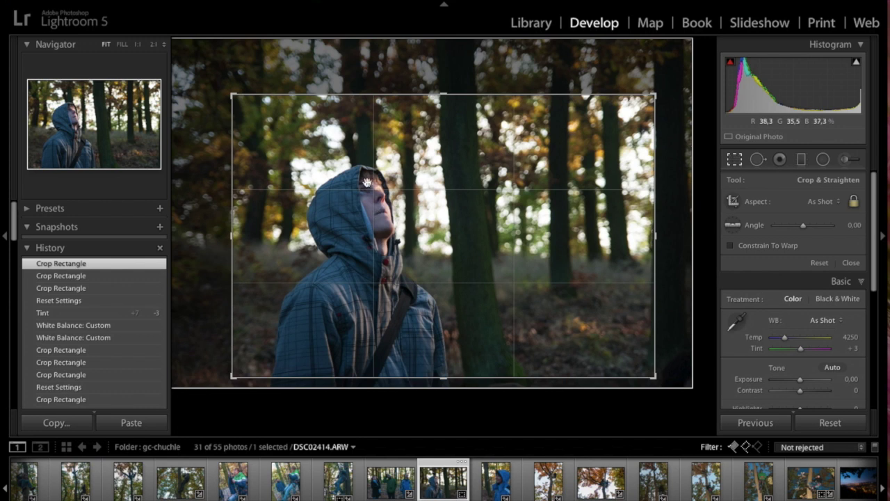
{"action": "key", "text": "Return"}
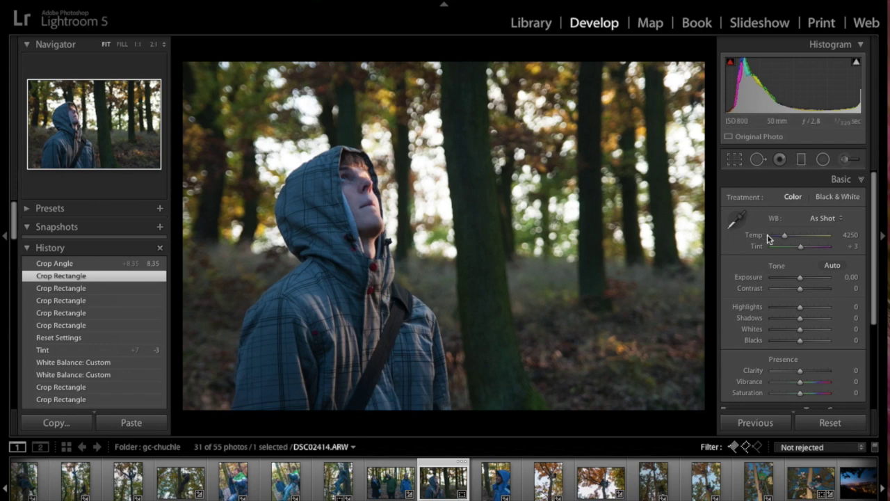
Warm the white balance to Temp 5410 and Tint +7, and raise exposure to about +0.64.
{"action": "left_click", "coordinate": [785, 239]}
{"action": "left_click", "coordinate": [735, 219]}
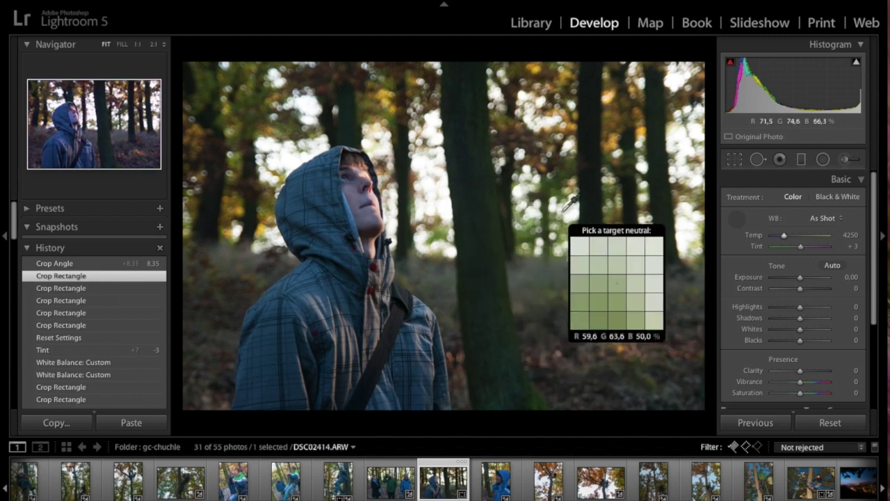
{"action": "left_click", "coordinate": [735, 219]}
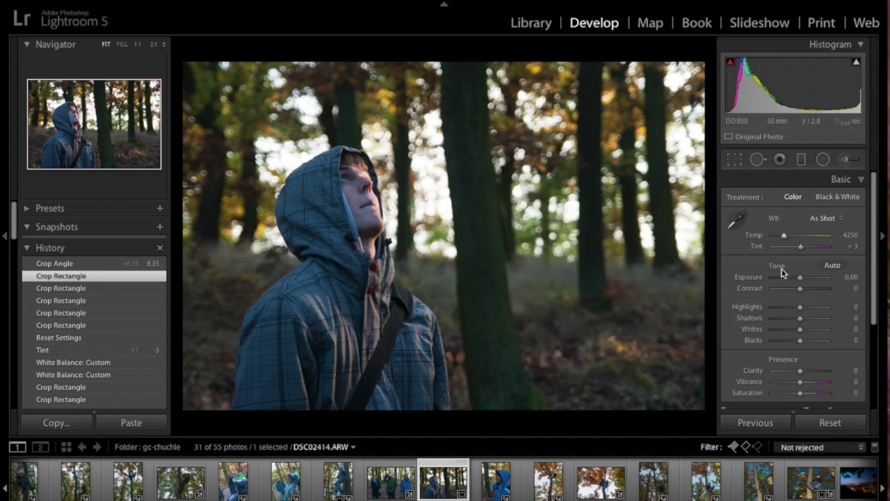
{"action": "left_click_drag", "start_coordinate": [784, 238], "coordinate": [791, 239]}
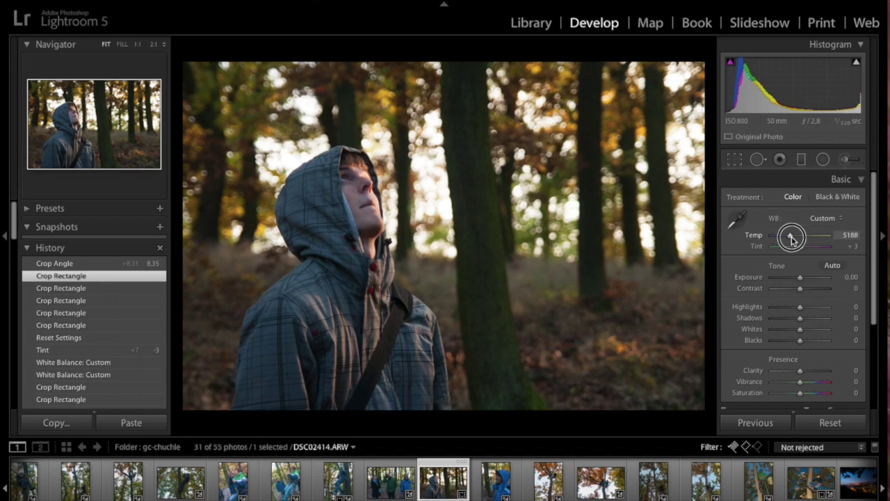
{"action": "left_click_drag", "start_coordinate": [791, 239], "coordinate": [793, 240]}
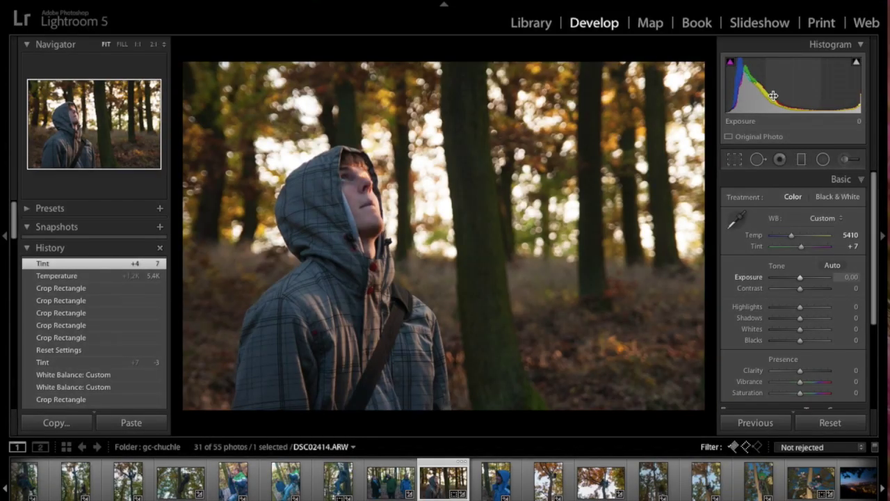
{"action": "left_click_drag", "start_coordinate": [790, 86], "coordinate": [817, 87]}
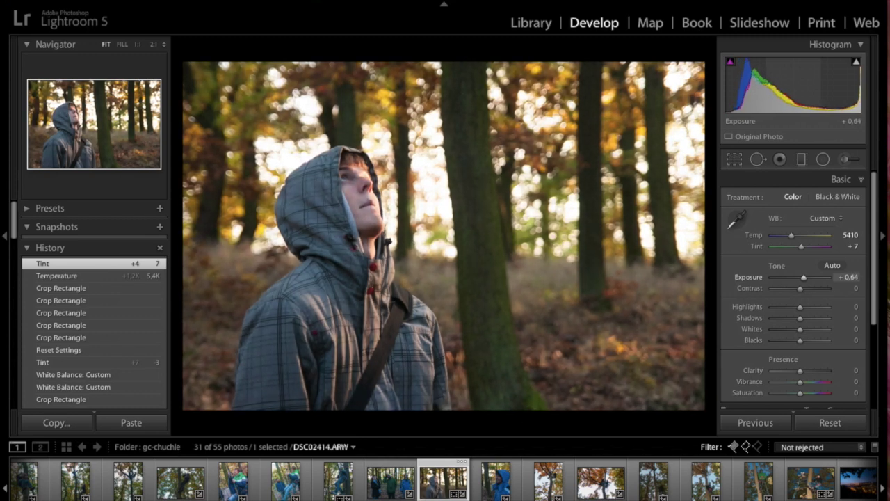
Settle exposure at +0.62 and raise contrast to +23.
{"action": "left_click_drag", "start_coordinate": [818, 87], "coordinate": [821, 87]}
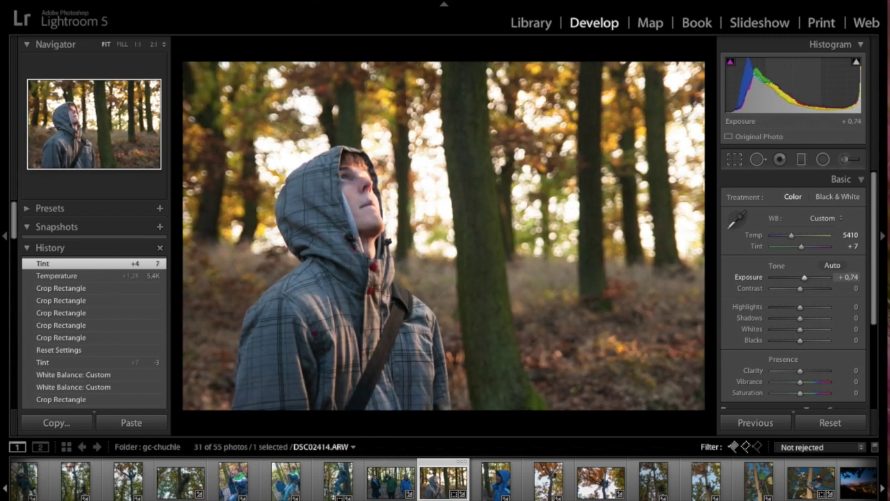
{"action": "left_click_drag", "start_coordinate": [820, 87], "coordinate": [816, 86]}
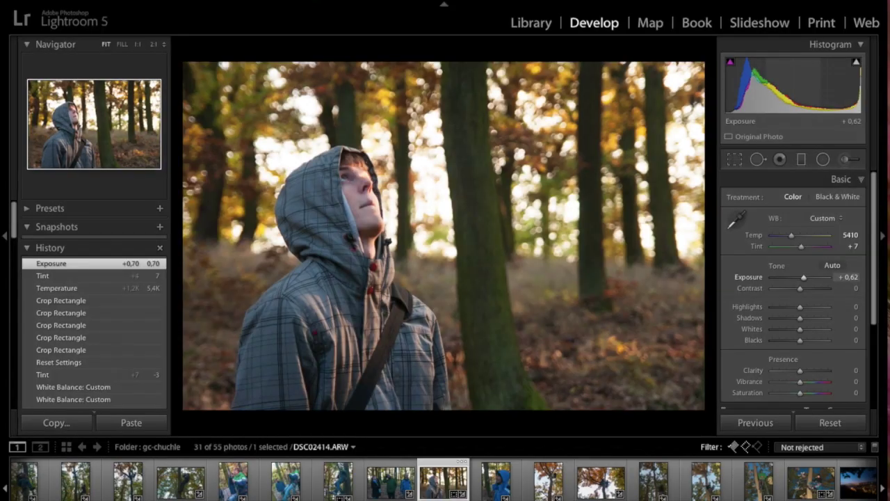
{"action": "left_click_drag", "start_coordinate": [815, 87], "coordinate": [815, 87]}
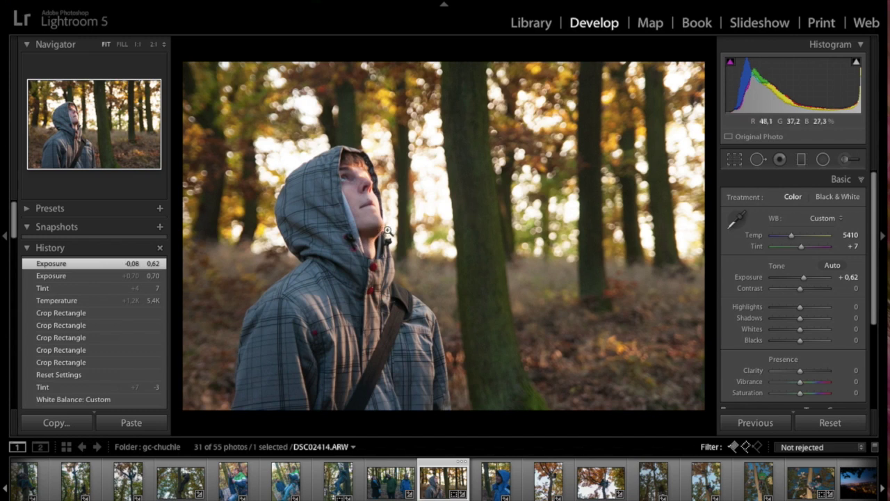
{"action": "left_click", "coordinate": [802, 290]}
{"action": "left_click_drag", "start_coordinate": [802, 291], "coordinate": [810, 294]}
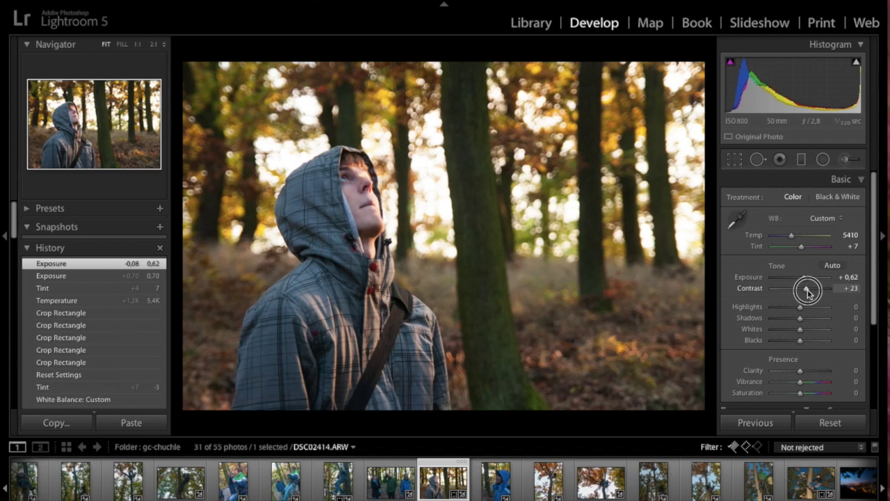
{"action": "left_click_drag", "start_coordinate": [807, 292], "coordinate": [806, 289]}
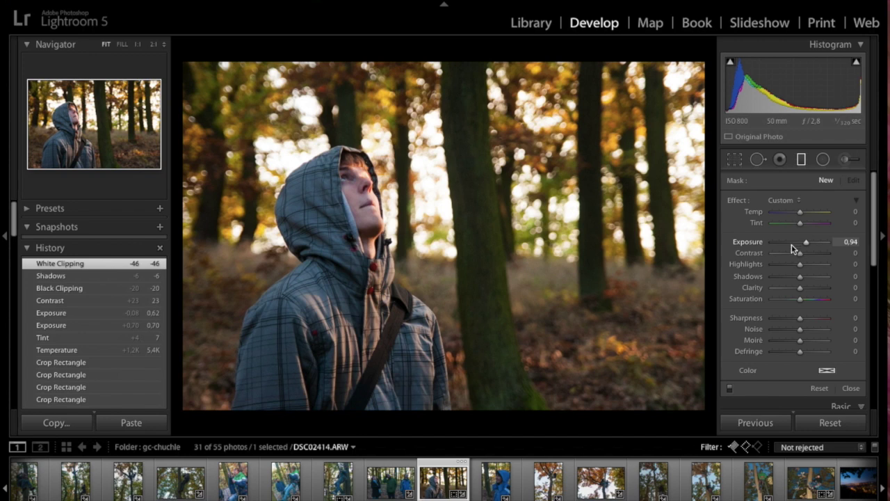
Add a slightly tilted graduated filter down from the treetops with exposure -1.09 and highlights -54.
{"action": "left_click_drag", "start_coordinate": [806, 242], "coordinate": [802, 244]}
{"action": "left_click_drag", "start_coordinate": [800, 246], "coordinate": [787, 251]}
{"action": "mouse_move", "coordinate": [457, 97]}
{"action": "left_mouse_down"}
{"action": "mouse_move", "coordinate": [429, 283]}
{"action": "mouse_move", "coordinate": [449, 277]}
{"action": "left_mouse_up"}
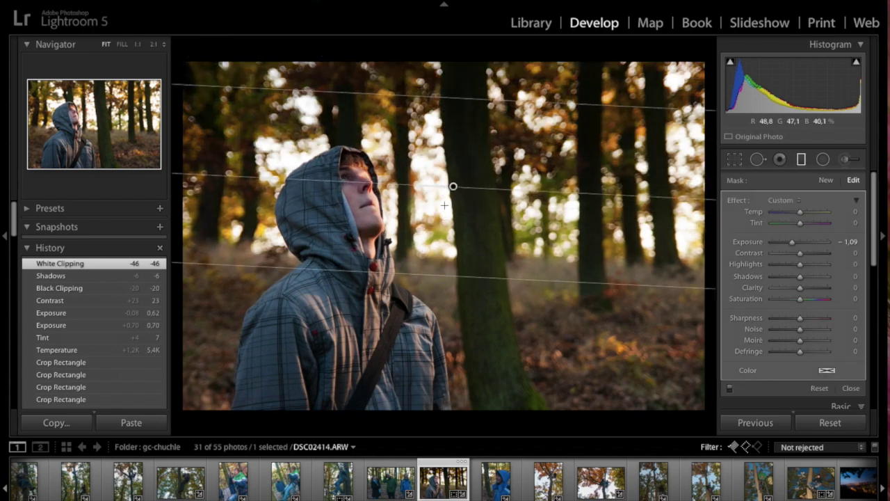
{"action": "left_click_drag", "start_coordinate": [454, 186], "coordinate": [438, 245]}
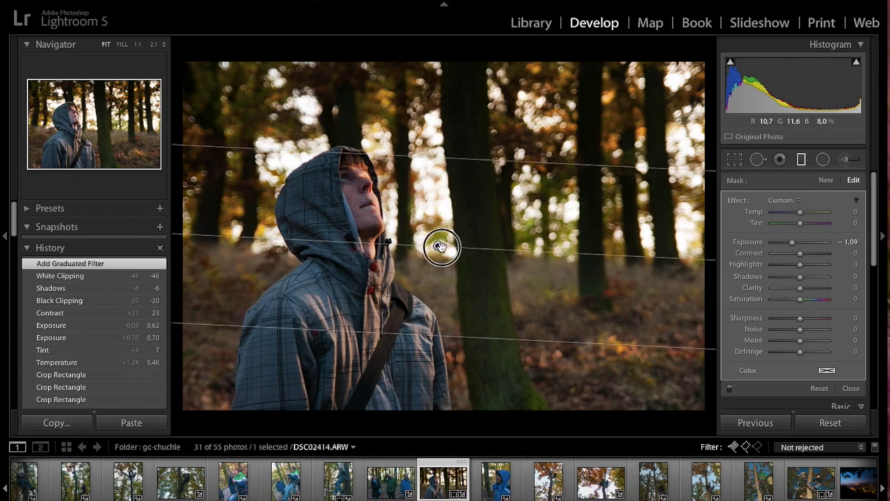
{"action": "left_click_drag", "start_coordinate": [457, 337], "coordinate": [460, 328]}
{"action": "left_click_drag", "start_coordinate": [438, 240], "coordinate": [438, 248]}
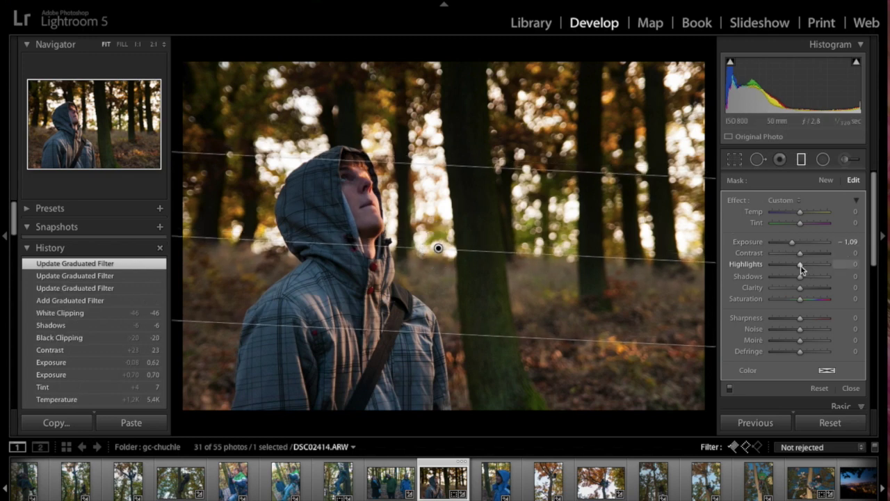
{"action": "left_click_drag", "start_coordinate": [801, 265], "coordinate": [785, 267]}
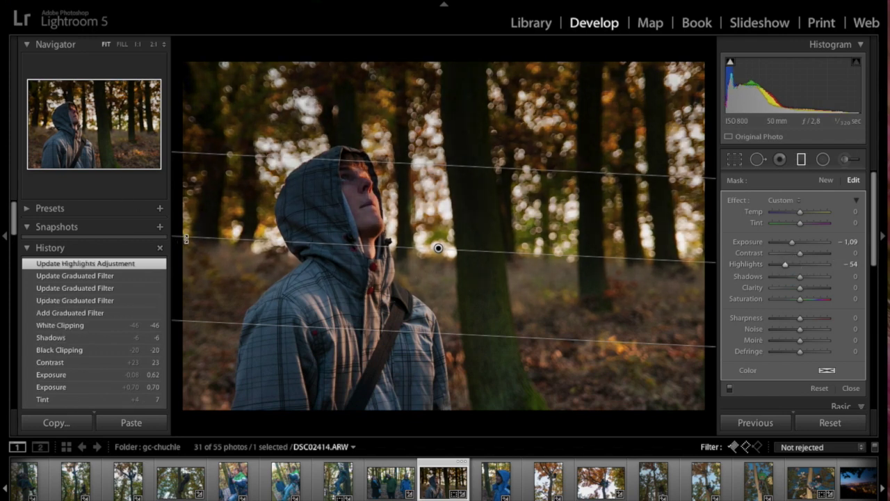
{"action": "left_click_drag", "start_coordinate": [193, 236], "coordinate": [193, 234]}
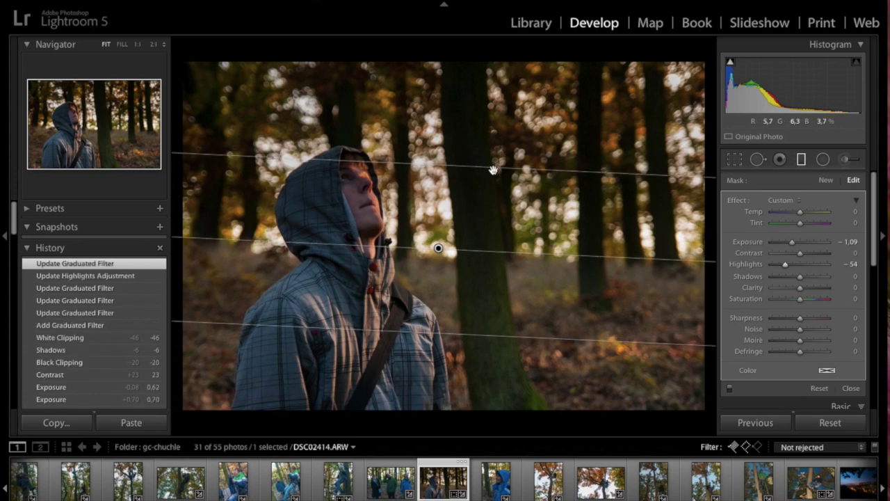
{"action": "left_click", "coordinate": [801, 160]}
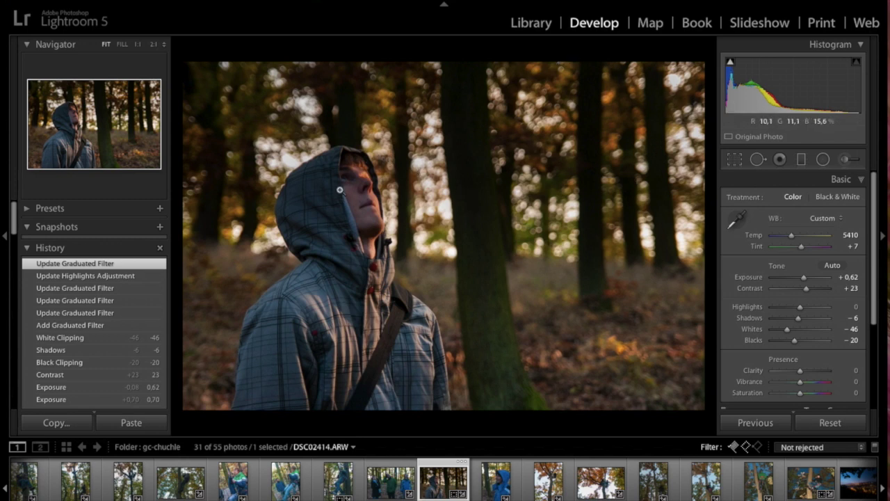
Paint a brightening Adjustment Brush stroke around the man's head.
{"action": "left_click", "coordinate": [801, 160]}
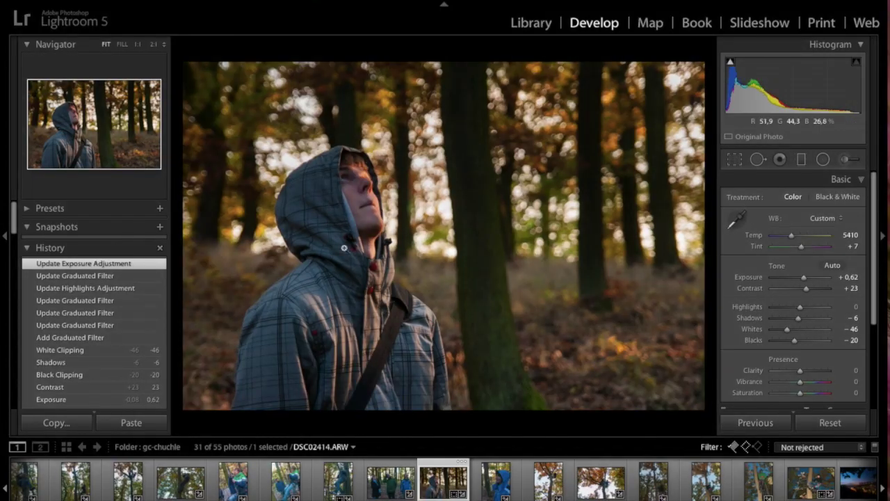
{"action": "left_click", "coordinate": [843, 159]}
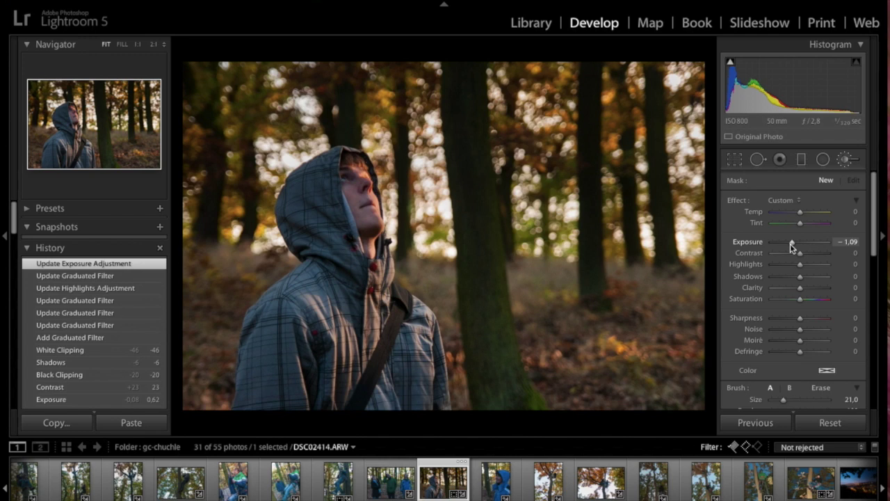
{"action": "left_click_drag", "start_coordinate": [793, 247], "coordinate": [805, 245]}
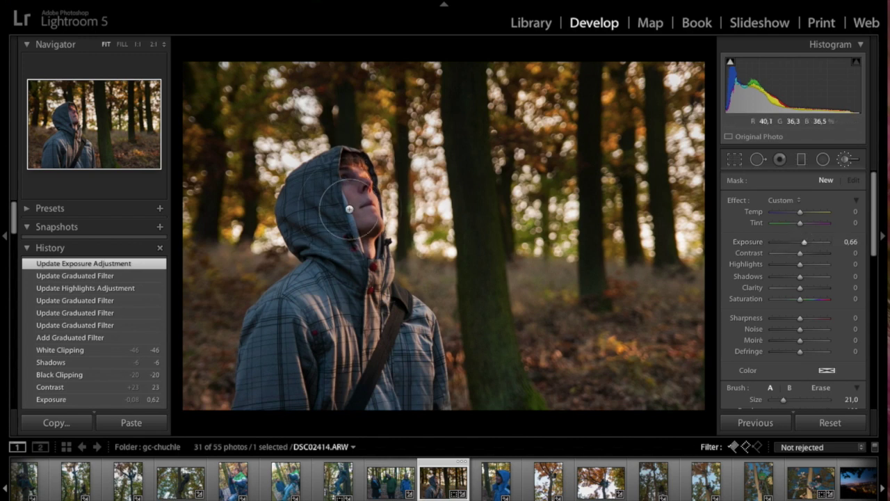
{"action": "scroll", "coordinate": [332, 204], "scroll_direction": "down", "scroll_amount": 1}
{"action": "scroll", "coordinate": [332, 205], "scroll_direction": "down", "scroll_amount": 1}
{"action": "scroll", "coordinate": [333, 204], "scroll_direction": "down", "scroll_amount": 1}
{"action": "scroll", "coordinate": [332, 205], "scroll_direction": "down", "scroll_amount": 1}
{"action": "mouse_move", "coordinate": [343, 180]}
{"action": "left_mouse_down"}
{"action": "mouse_move", "coordinate": [360, 237]}
{"action": "mouse_move", "coordinate": [300, 204]}
{"action": "mouse_move", "coordinate": [322, 248]}
{"action": "mouse_move", "coordinate": [303, 308]}
{"action": "mouse_move", "coordinate": [342, 190]}
{"action": "mouse_move", "coordinate": [341, 259]}
{"action": "left_mouse_up"}
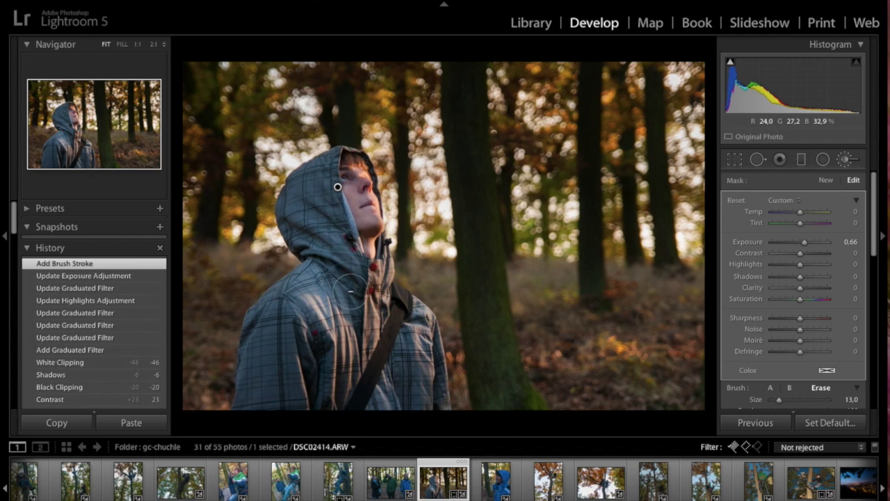
Erase the brush mask from the jacket and lower the brush exposure to 0.51.
{"action": "key", "text": "alt"}
{"action": "mouse_move", "coordinate": [353, 298]}
{"action": "left_mouse_down"}
{"action": "mouse_move", "coordinate": [294, 282]}
{"action": "mouse_move", "coordinate": [278, 298]}
{"action": "mouse_move", "coordinate": [312, 312]}
{"action": "mouse_move", "coordinate": [346, 297]}
{"action": "left_mouse_up"}
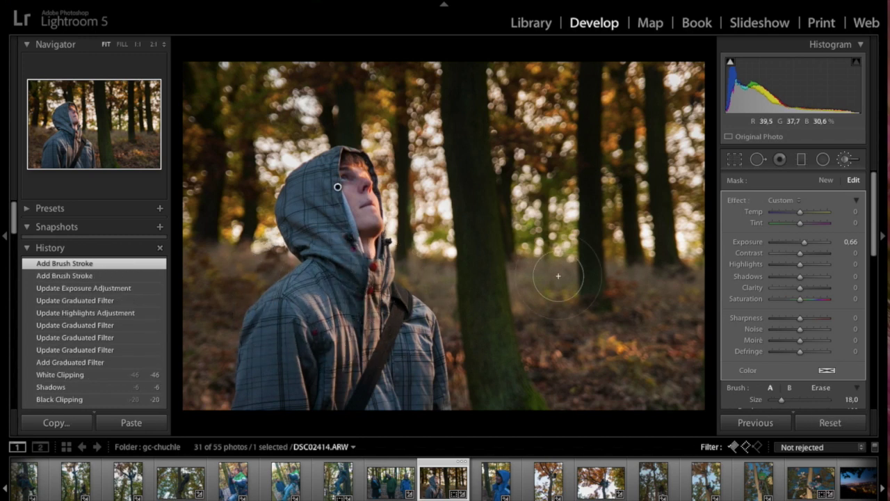
{"action": "left_click_drag", "start_coordinate": [805, 244], "coordinate": [804, 243]}
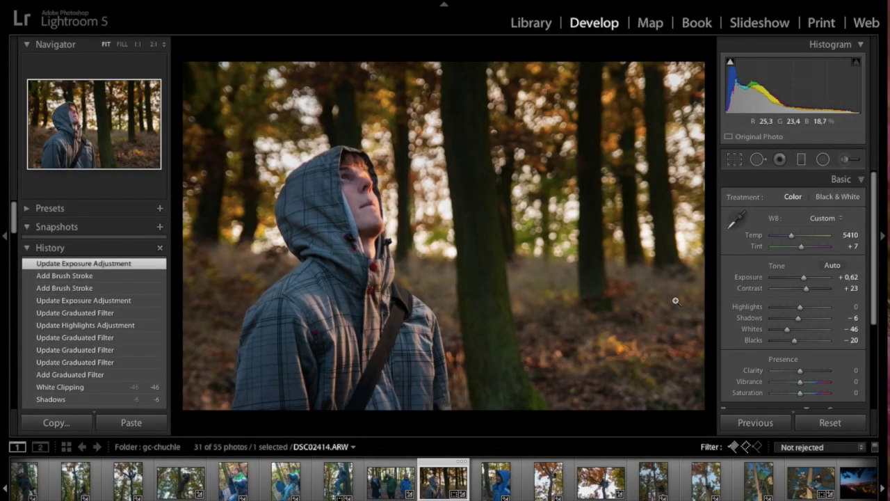
Raise saturation to +6 and vibrance to +38.
{"action": "scroll", "coordinate": [808, 360], "scroll_direction": "down", "scroll_amount": 2}
{"action": "scroll", "coordinate": [808, 354], "scroll_direction": "down", "scroll_amount": 3}
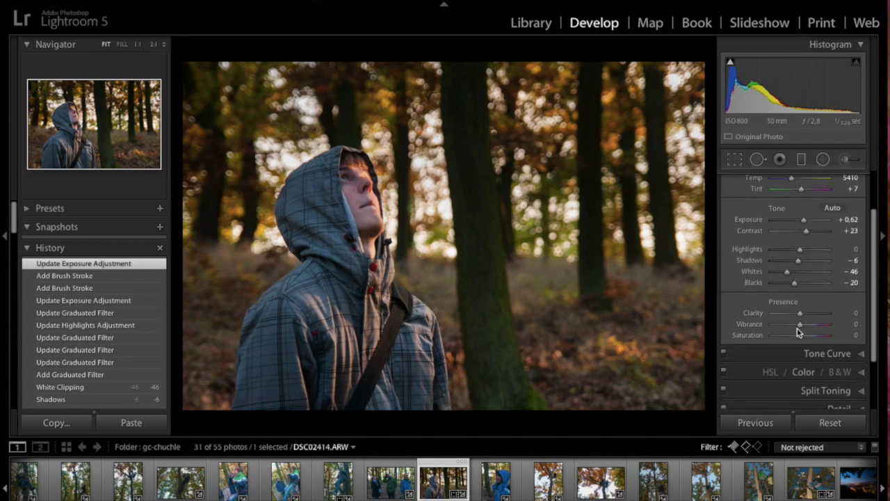
{"action": "left_click", "coordinate": [801, 337]}
{"action": "left_click_drag", "start_coordinate": [801, 336], "coordinate": [803, 338]}
{"action": "left_click_drag", "start_coordinate": [802, 336], "coordinate": [804, 338]}
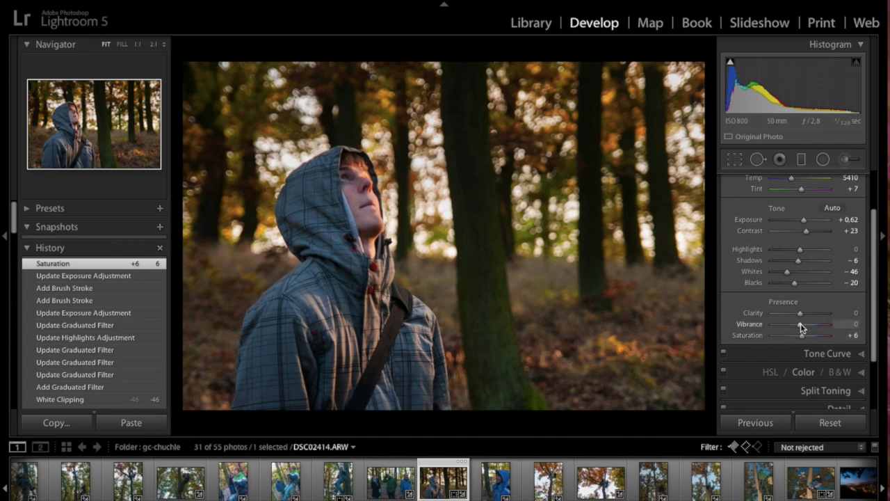
{"action": "left_click_drag", "start_coordinate": [800, 327], "coordinate": [811, 332]}
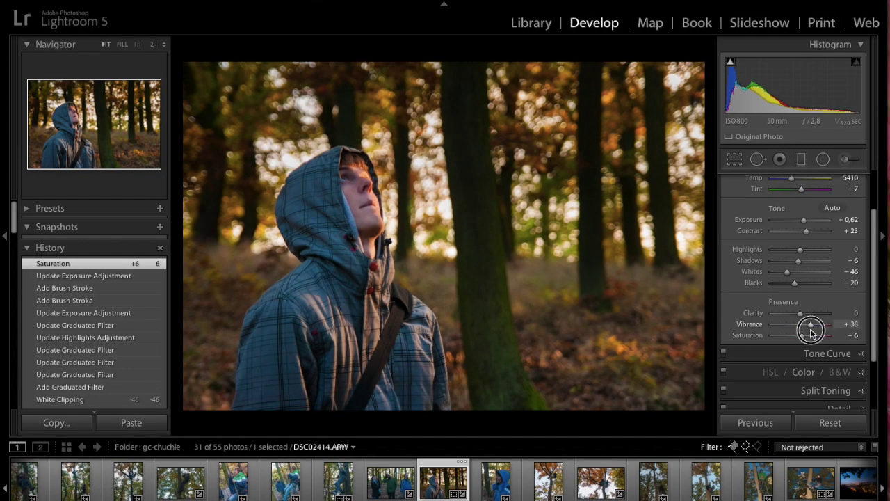
{"action": "left_click_drag", "start_coordinate": [811, 332], "coordinate": [811, 331]}
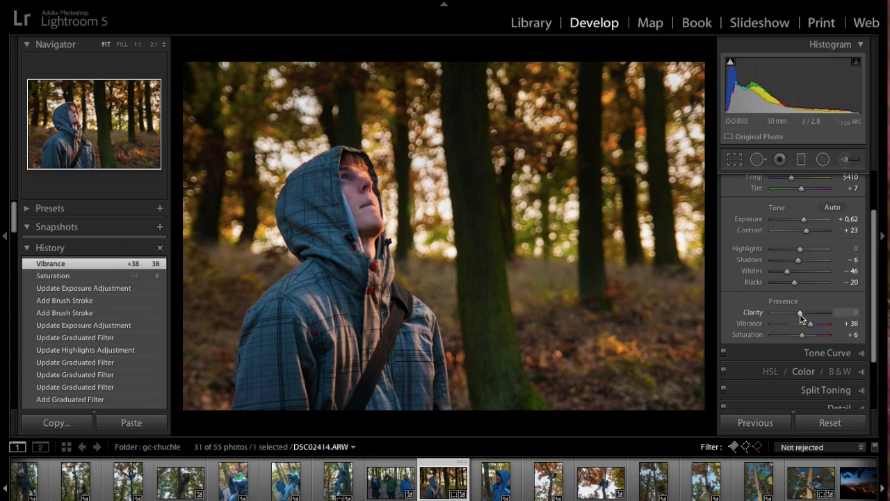
Set clarity to +9 and expand the Tone Curve panel.
{"action": "left_click_drag", "start_coordinate": [799, 314], "coordinate": [783, 316]}
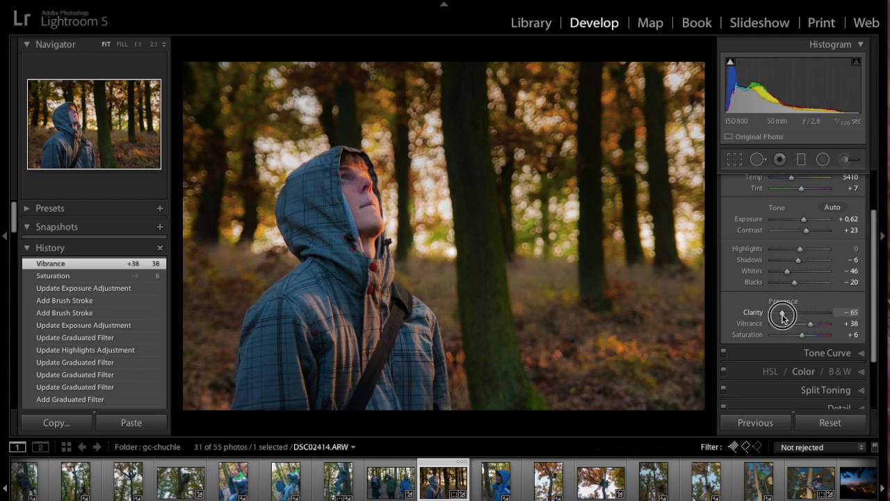
{"action": "left_click_drag", "start_coordinate": [783, 316], "coordinate": [804, 318]}
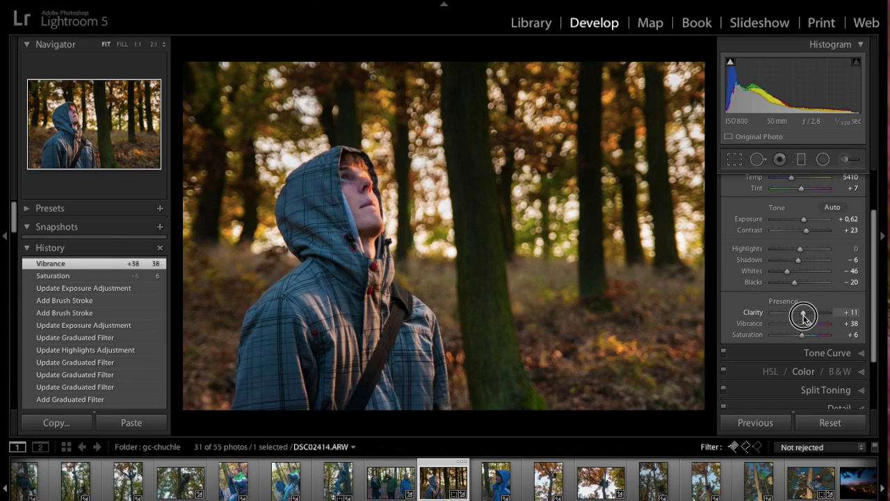
{"action": "left_click_drag", "start_coordinate": [804, 318], "coordinate": [803, 318]}
{"action": "scroll", "coordinate": [806, 355], "scroll_direction": "down", "scroll_amount": 2}
{"action": "scroll", "coordinate": [806, 341], "scroll_direction": "down", "scroll_amount": 2}
{"action": "left_click", "coordinate": [818, 301]}
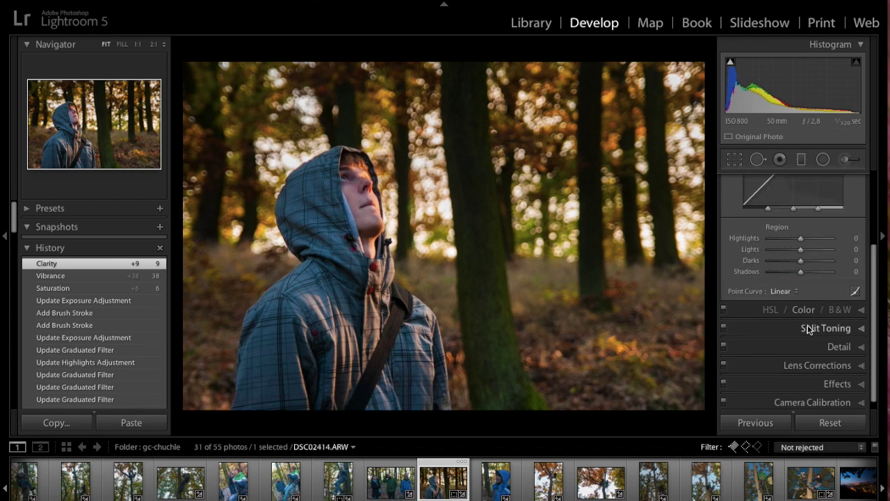
Shape the tone curve to Lights +11, Darks -3 and Shadows -7.
{"action": "scroll", "coordinate": [801, 295], "scroll_direction": "up", "scroll_amount": 4}
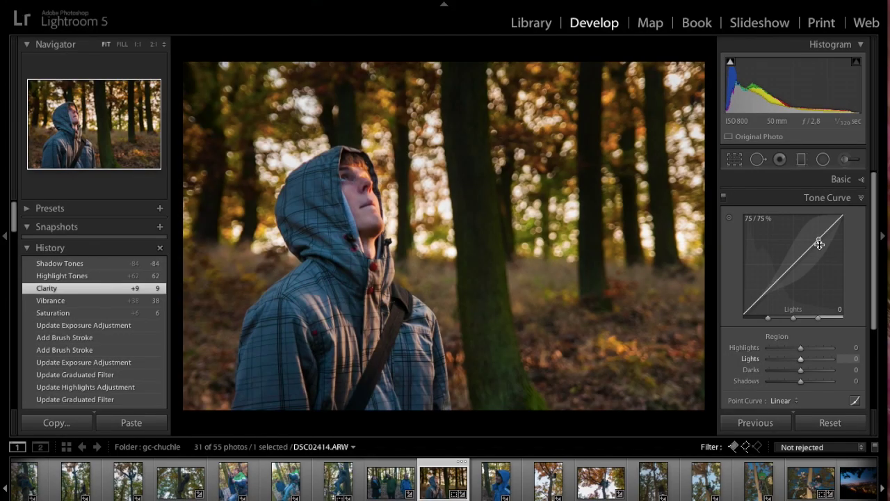
{"action": "left_click_drag", "start_coordinate": [823, 239], "coordinate": [822, 235]}
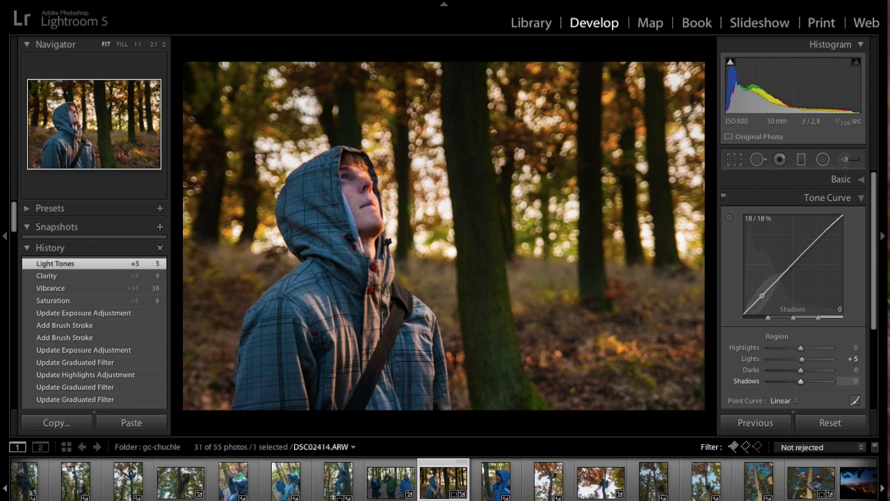
{"action": "left_click_drag", "start_coordinate": [762, 295], "coordinate": [761, 298]}
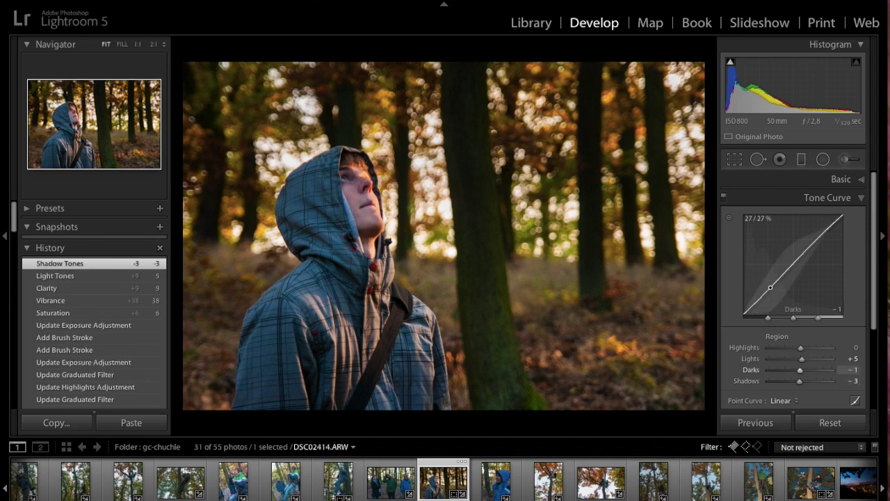
{"action": "left_click_drag", "start_coordinate": [771, 287], "coordinate": [770, 288]}
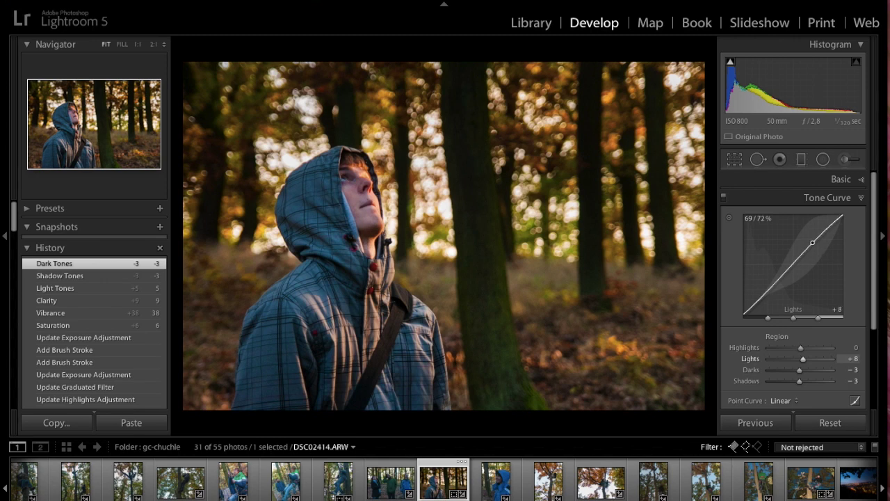
{"action": "left_click_drag", "start_coordinate": [812, 242], "coordinate": [814, 235]}
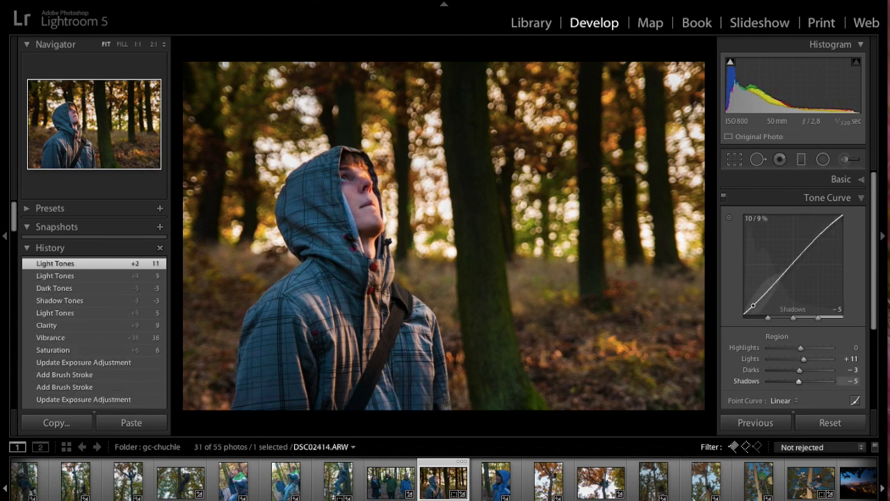
{"action": "left_click_drag", "start_coordinate": [753, 306], "coordinate": [752, 308]}
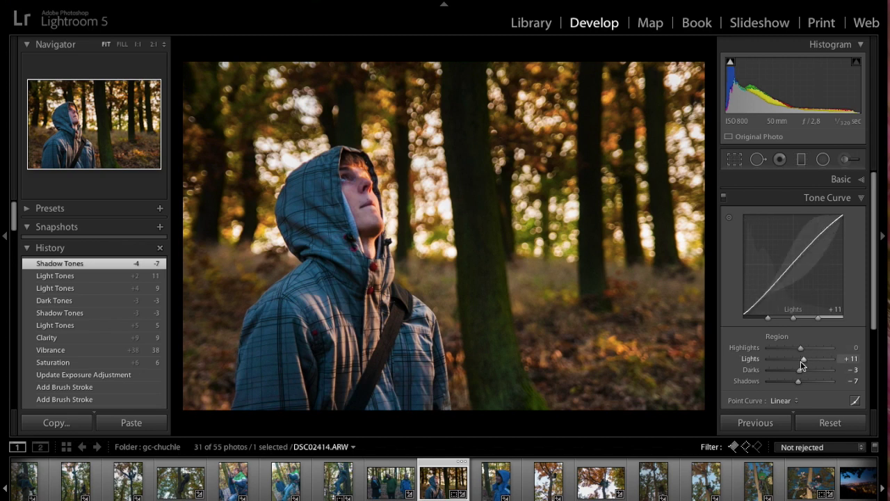
Collapse the Tone Curve panel and expand the Detail panel.
{"action": "left_click", "coordinate": [839, 197]}
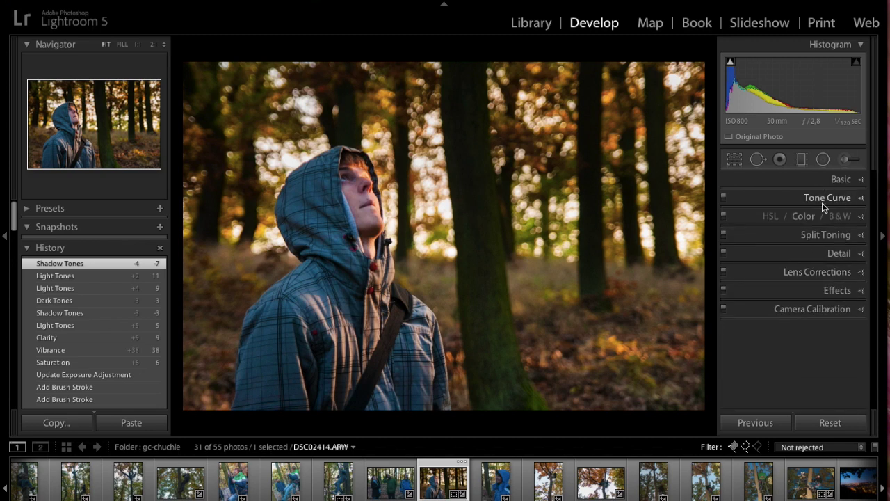
{"action": "left_click", "coordinate": [835, 254]}
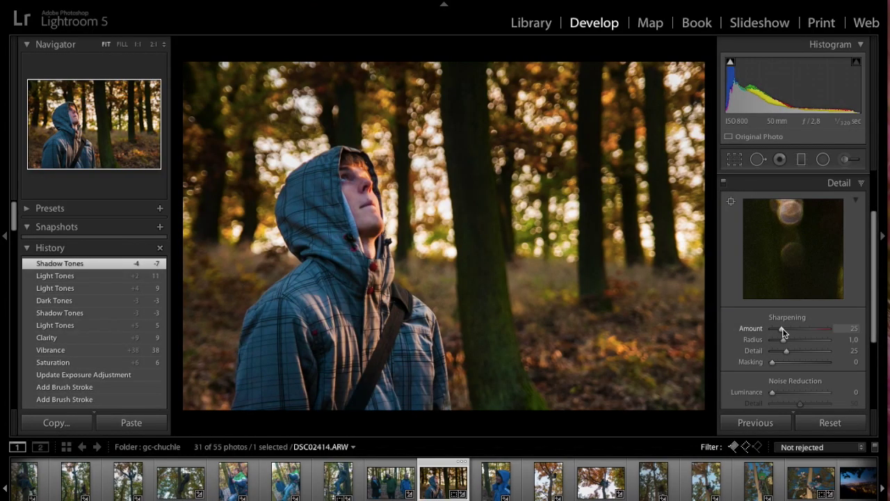
{"action": "scroll", "coordinate": [785, 336], "scroll_direction": "down", "scroll_amount": 3}
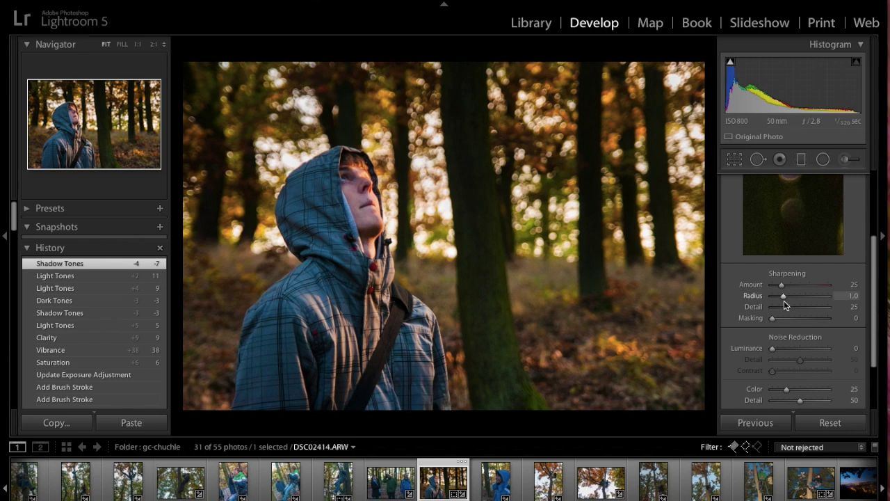
{"action": "scroll", "coordinate": [799, 303], "scroll_direction": "up", "scroll_amount": 1}
{"action": "scroll", "coordinate": [805, 304], "scroll_direction": "up", "scroll_amount": 1}
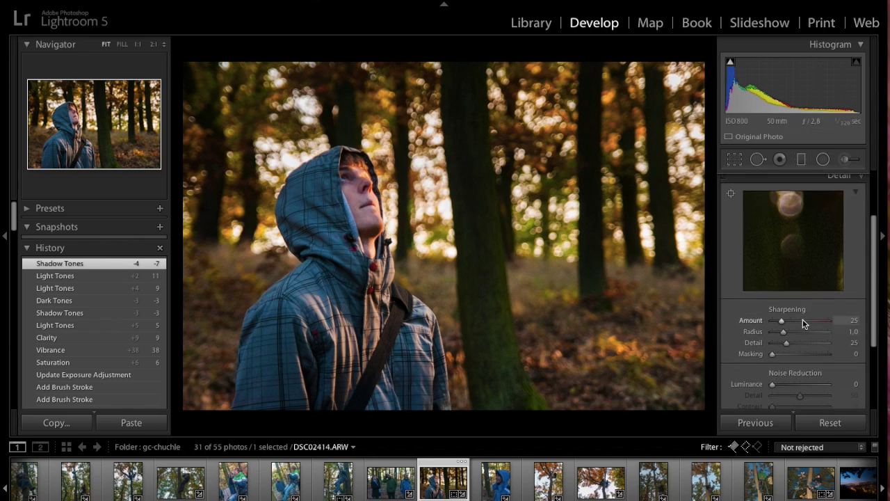
Fix the detail preview on the man's eye and raise Sharpening Amount to 86.
{"action": "left_click", "coordinate": [731, 194]}
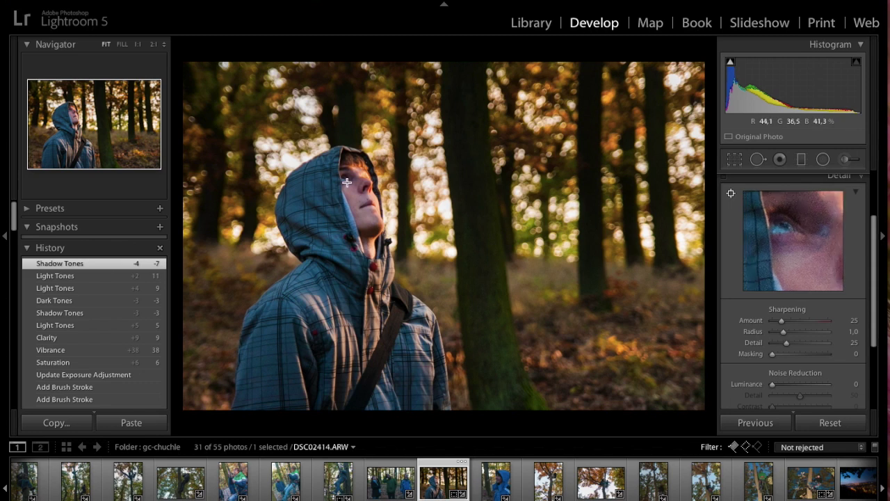
{"action": "left_click", "coordinate": [368, 196]}
{"action": "left_click", "coordinate": [731, 192]}
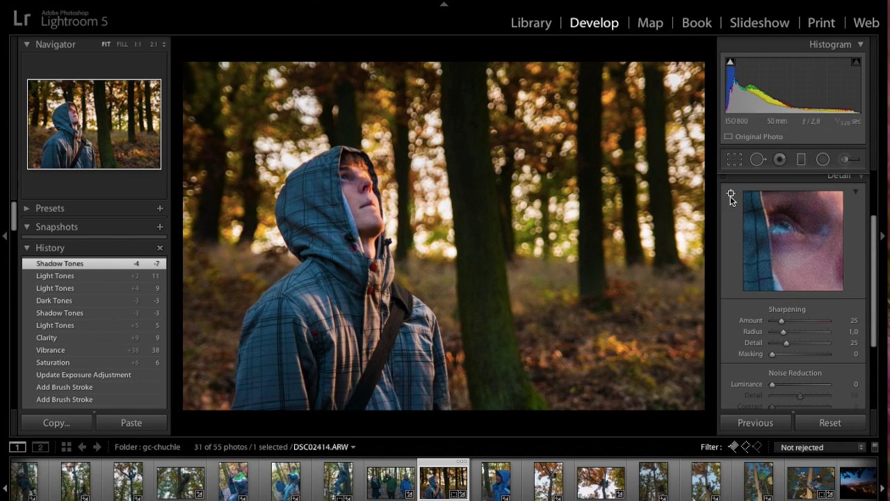
{"action": "left_click", "coordinate": [447, 181]}
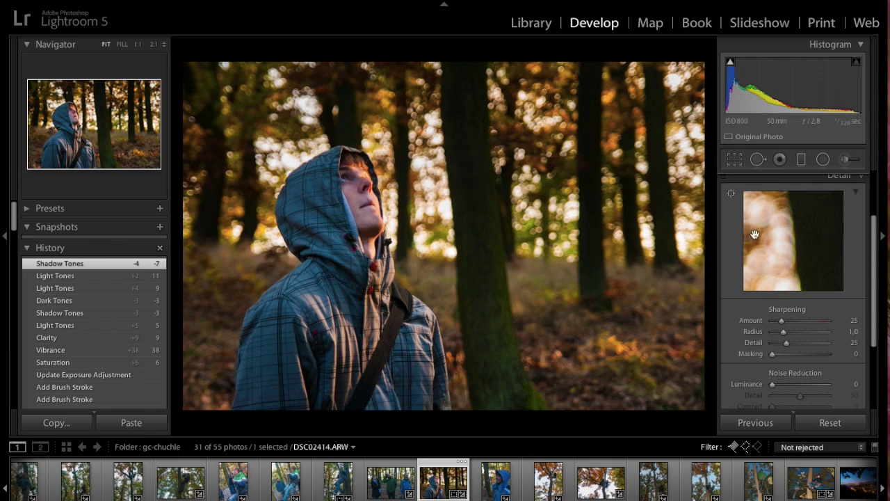
{"action": "left_click", "coordinate": [731, 193]}
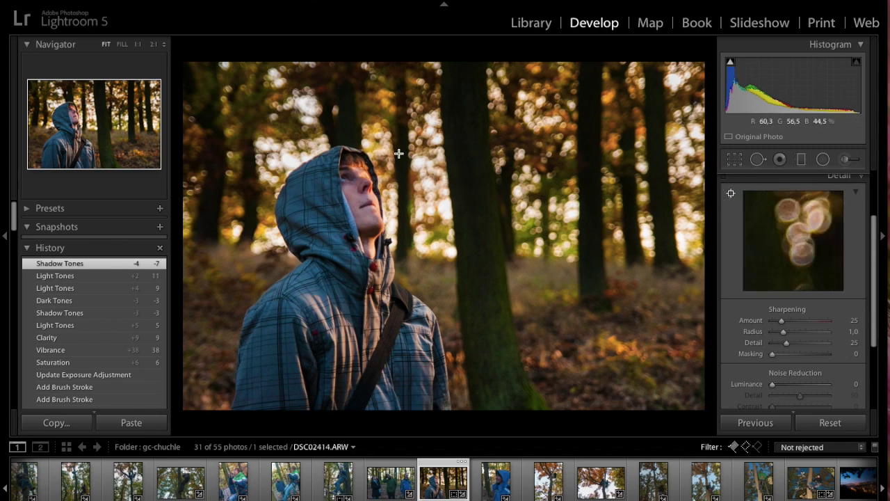
{"action": "left_click", "coordinate": [347, 180]}
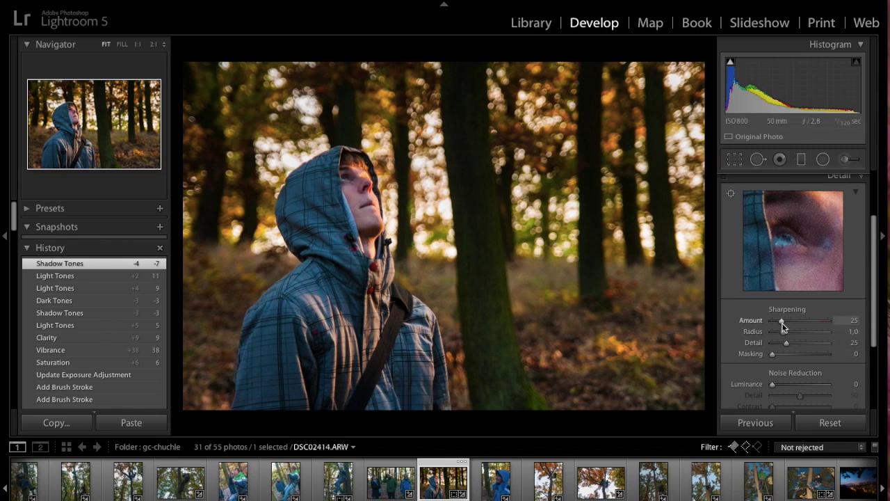
{"action": "left_click_drag", "start_coordinate": [782, 321], "coordinate": [804, 322]}
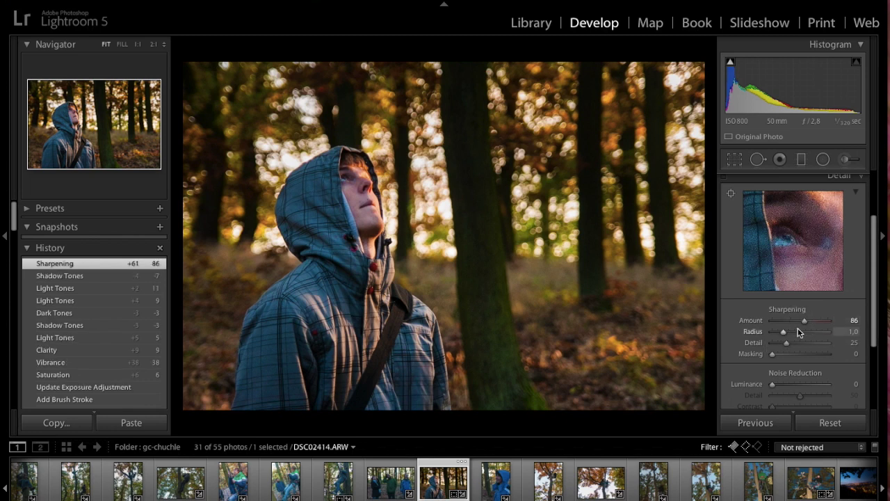
Set sharpening to Amount 55, Radius 1.2 and Detail 52.
{"action": "mouse_move", "coordinate": [804, 322]}
{"action": "left_mouse_down"}
{"action": "mouse_move", "coordinate": [834, 326]}
{"action": "mouse_move", "coordinate": [791, 333]}
{"action": "left_mouse_up"}
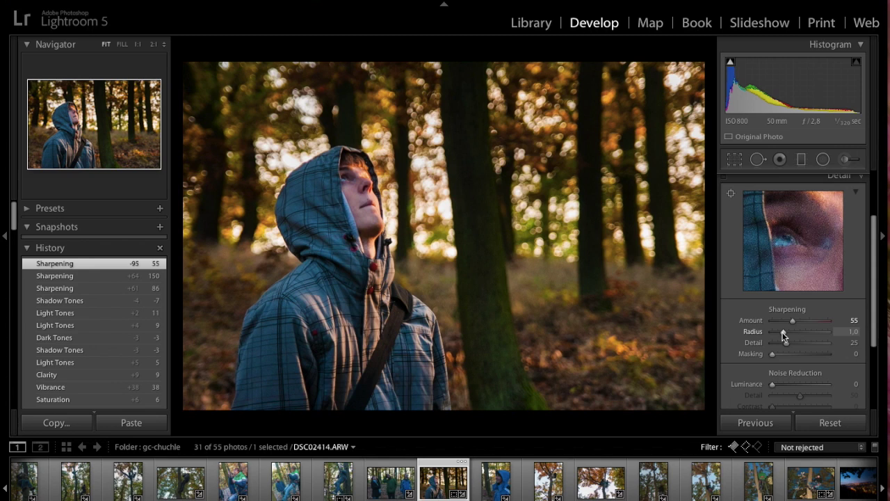
{"action": "left_click_drag", "start_coordinate": [783, 335], "coordinate": [787, 334]}
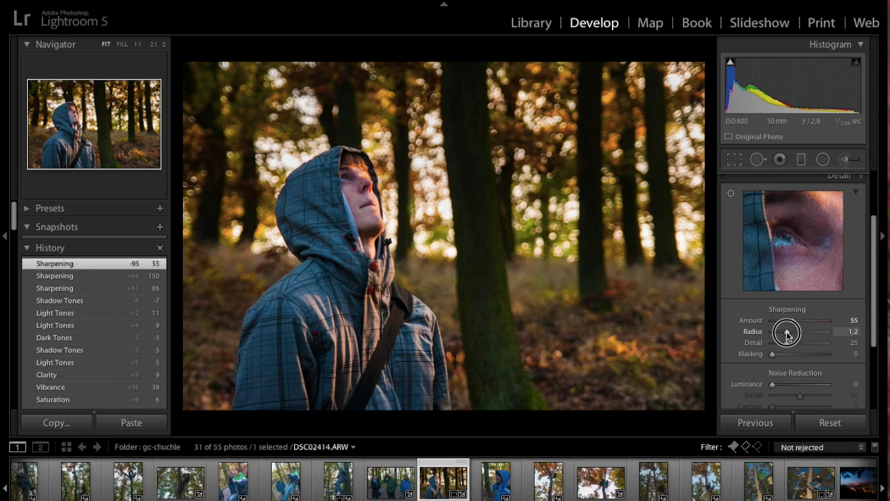
{"action": "left_click_drag", "start_coordinate": [787, 335], "coordinate": [787, 332]}
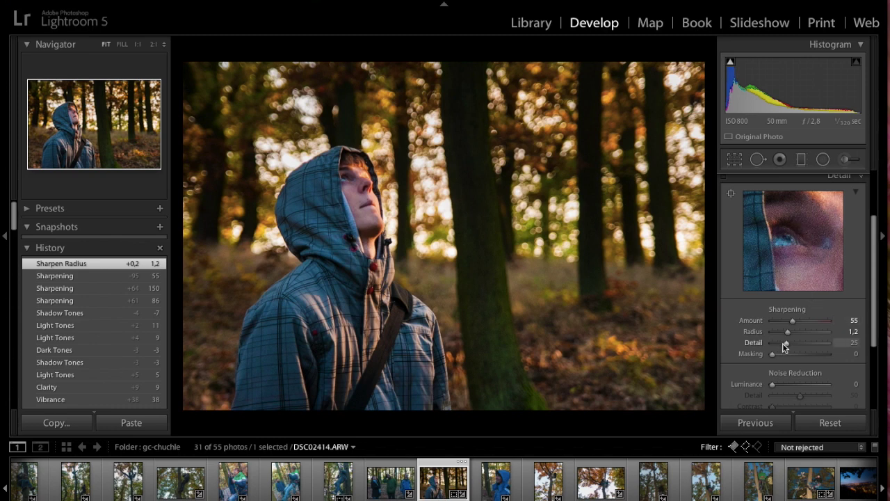
{"action": "left_click_drag", "start_coordinate": [787, 349], "coordinate": [796, 350]}
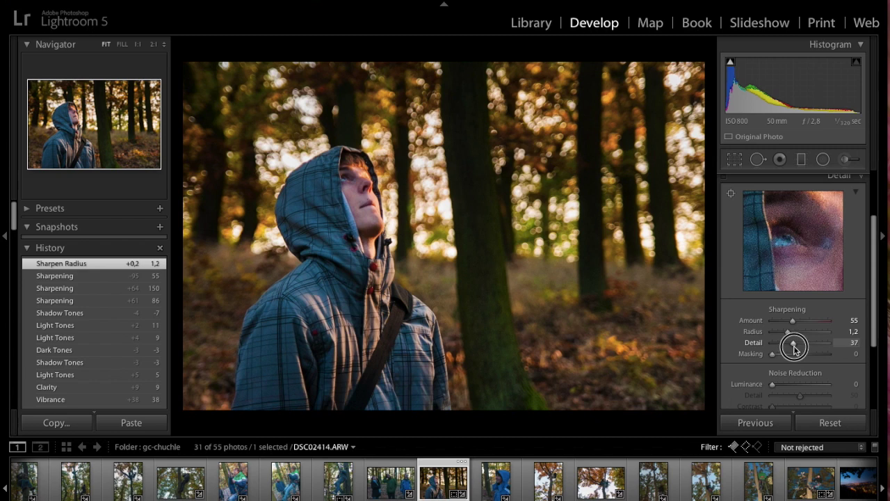
{"action": "left_click_drag", "start_coordinate": [795, 349], "coordinate": [800, 348]}
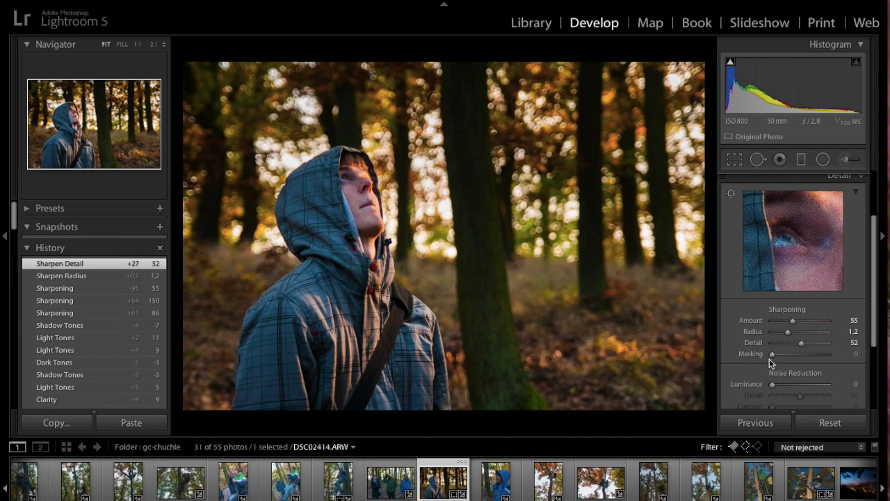
Raise sharpening Masking to 70 using the Alt mask preview, then return to the Sharpen Detail state.
{"action": "key", "text": "alt"}
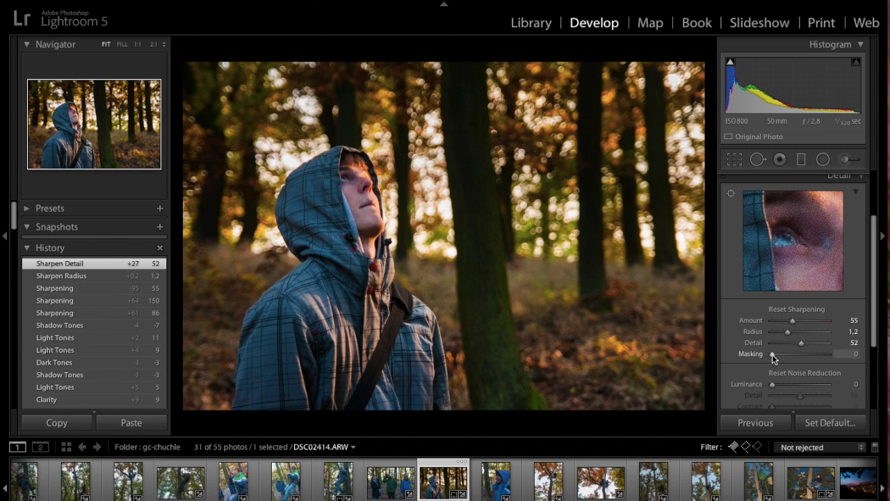
{"action": "left_click", "coordinate": [772, 354], "text": "alt"}
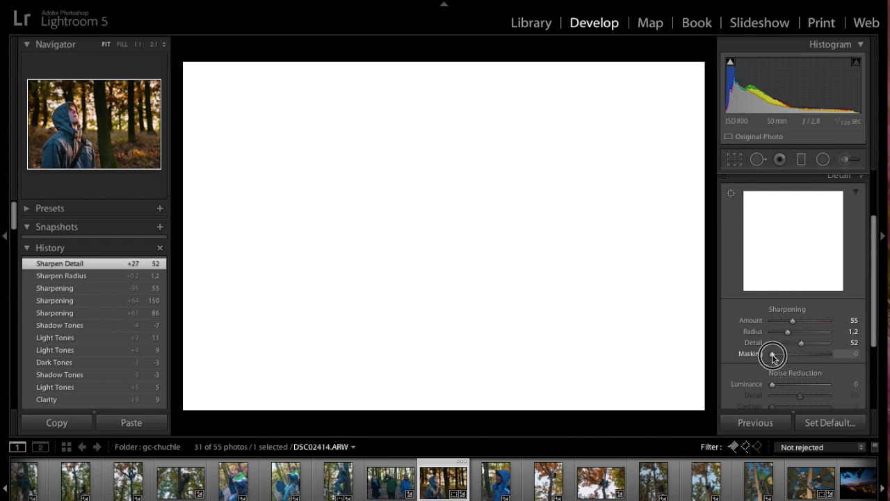
{"action": "mouse_move", "coordinate": [772, 357]}
{"action": "left_mouse_down"}
{"action": "mouse_move", "coordinate": [829, 357]}
{"action": "mouse_move", "coordinate": [811, 355]}
{"action": "left_mouse_up"}
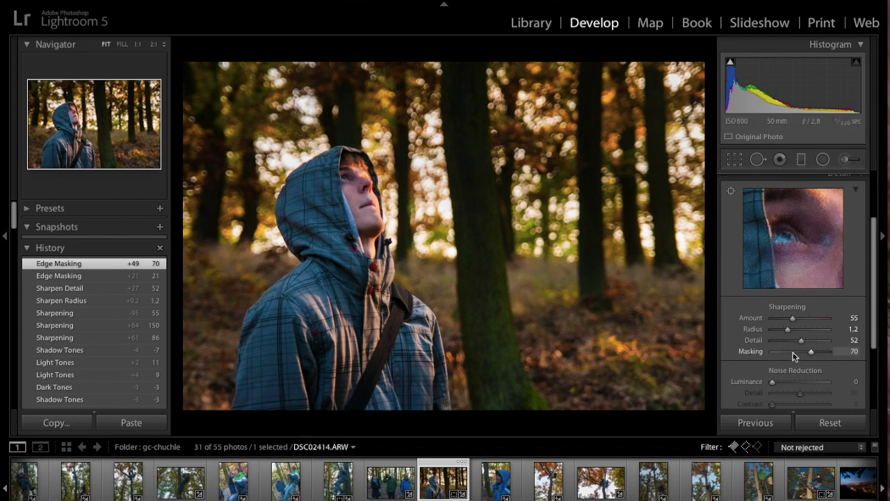
{"action": "left_click", "coordinate": [69, 289]}
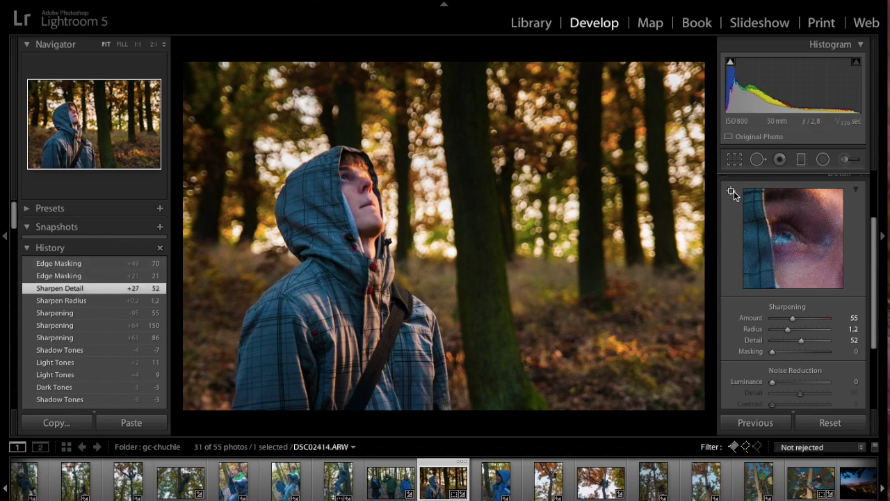
Compare the Edge Masking and Sharpen Detail history states, ending on Masking 0.
{"action": "left_click", "coordinate": [424, 158]}
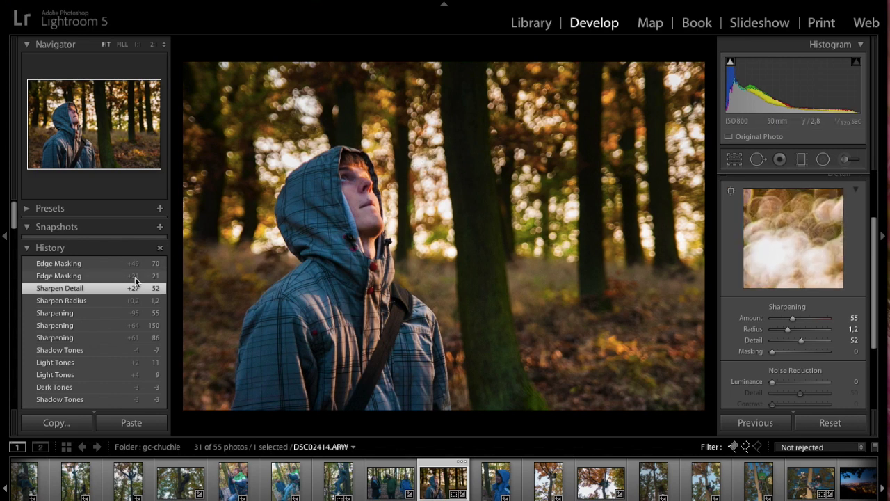
{"action": "left_click", "coordinate": [98, 263]}
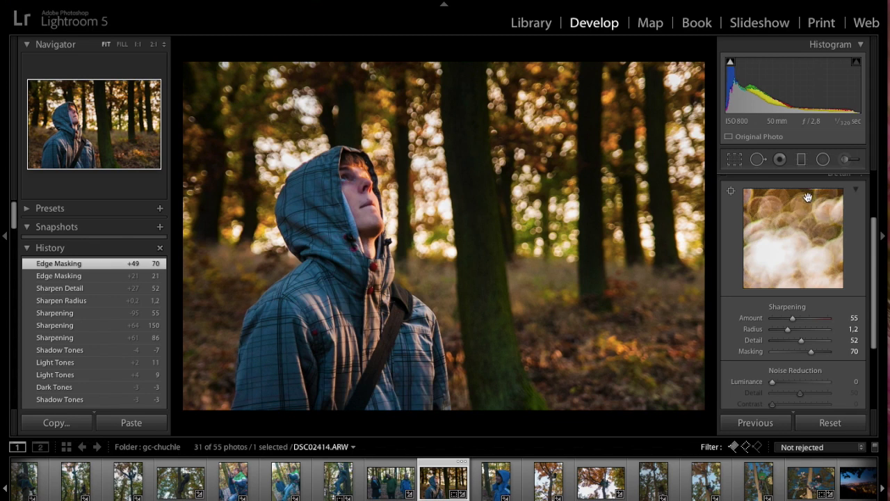
{"action": "left_click", "coordinate": [106, 288]}
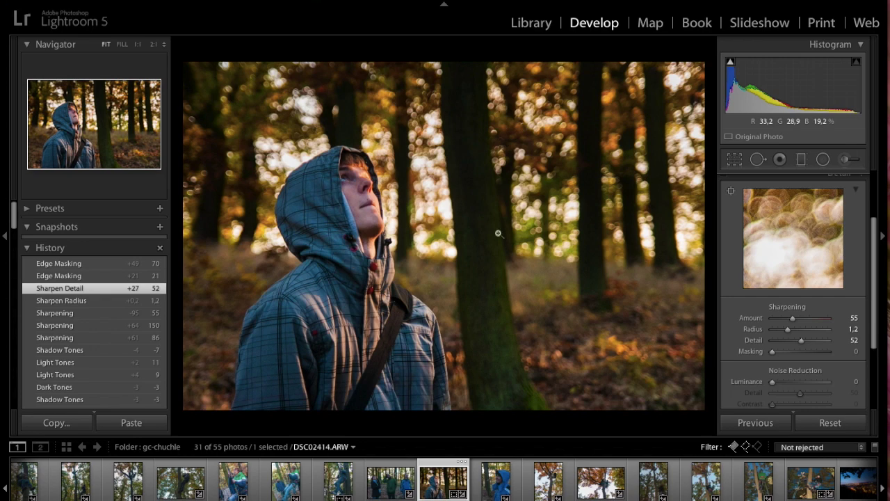
{"action": "left_click", "coordinate": [730, 190]}
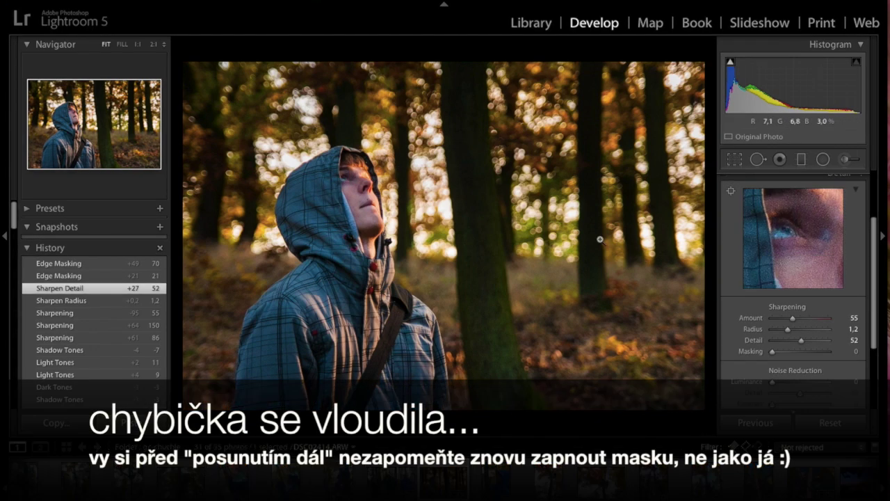
Apply luminance noise reduction to the portrait, raising it and then easing it back.
{"action": "scroll", "coordinate": [761, 370], "scroll_direction": "down", "scroll_amount": 2}
{"action": "scroll", "coordinate": [763, 351], "scroll_direction": "down", "scroll_amount": 3}
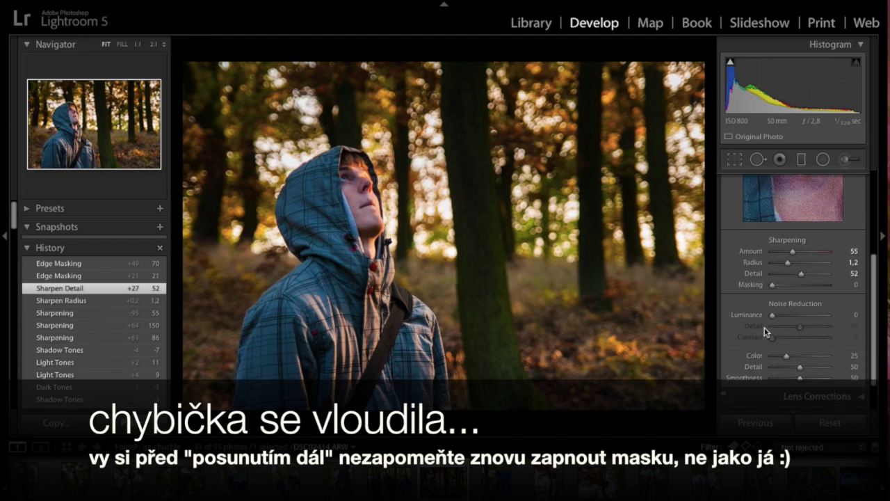
{"action": "left_click_drag", "start_coordinate": [773, 317], "coordinate": [779, 317]}
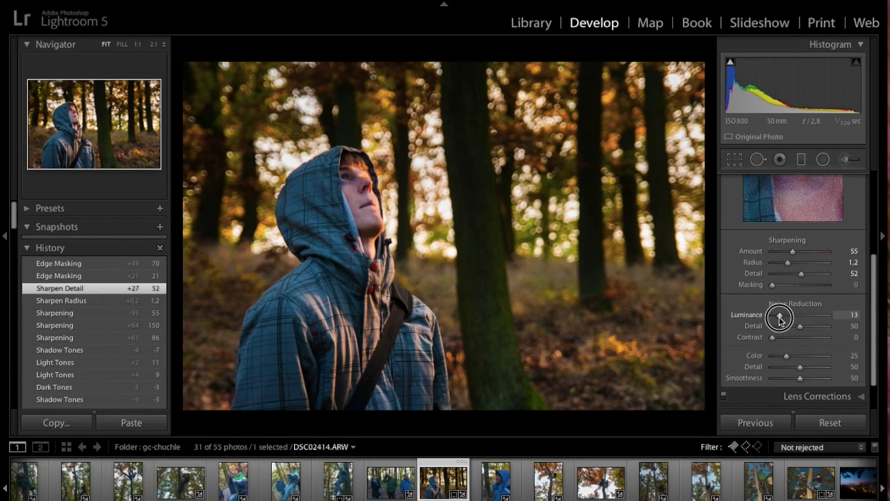
{"action": "mouse_move", "coordinate": [779, 317]}
{"action": "left_mouse_down"}
{"action": "mouse_move", "coordinate": [833, 321]}
{"action": "mouse_move", "coordinate": [784, 317]}
{"action": "left_mouse_up"}
{"action": "scroll", "coordinate": [737, 307], "scroll_direction": "up", "scroll_amount": 2}
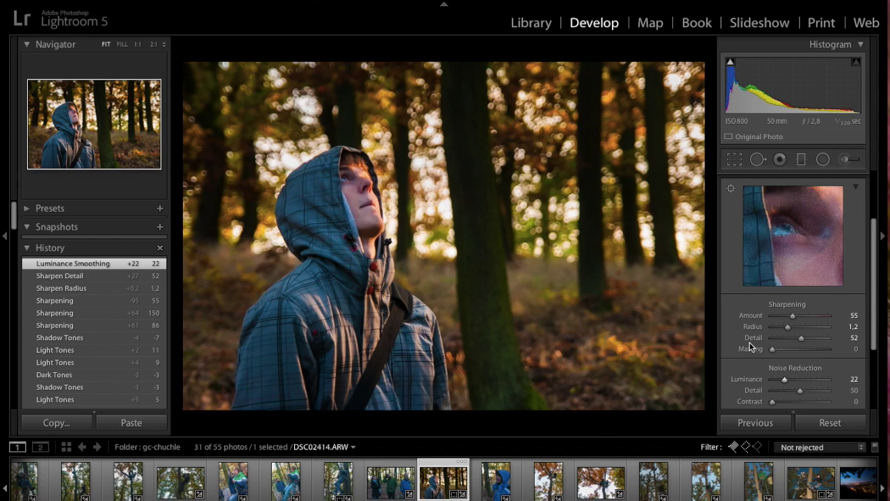
{"action": "left_click_drag", "start_coordinate": [785, 360], "coordinate": [778, 363]}
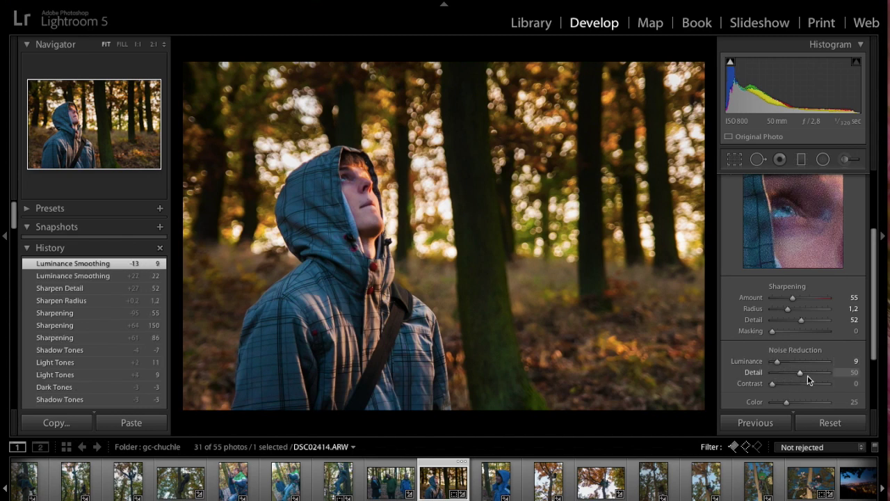
Set noise reduction Detail to 65 and Luminance to 15.
{"action": "left_click_drag", "start_coordinate": [803, 376], "coordinate": [808, 376]}
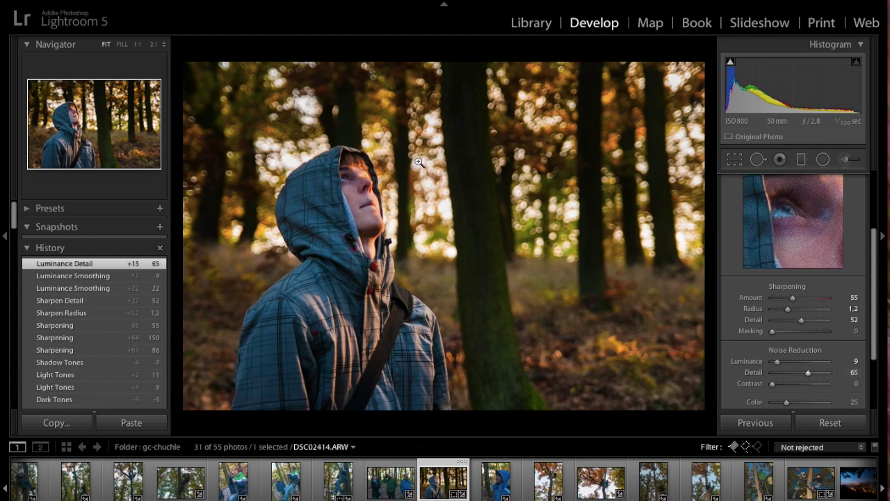
{"action": "scroll", "coordinate": [804, 355], "scroll_direction": "down", "scroll_amount": 2}
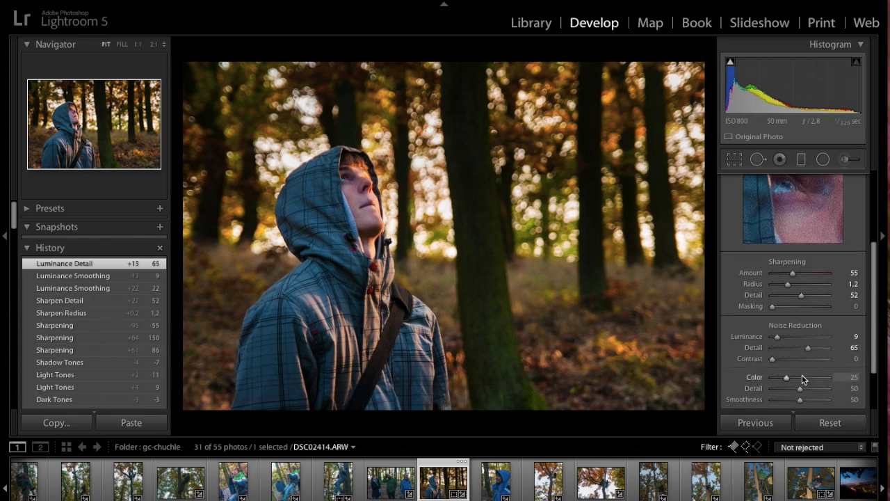
{"action": "scroll", "coordinate": [806, 328], "scroll_direction": "up", "scroll_amount": 1}
{"action": "left_click_drag", "start_coordinate": [776, 355], "coordinate": [780, 355]}
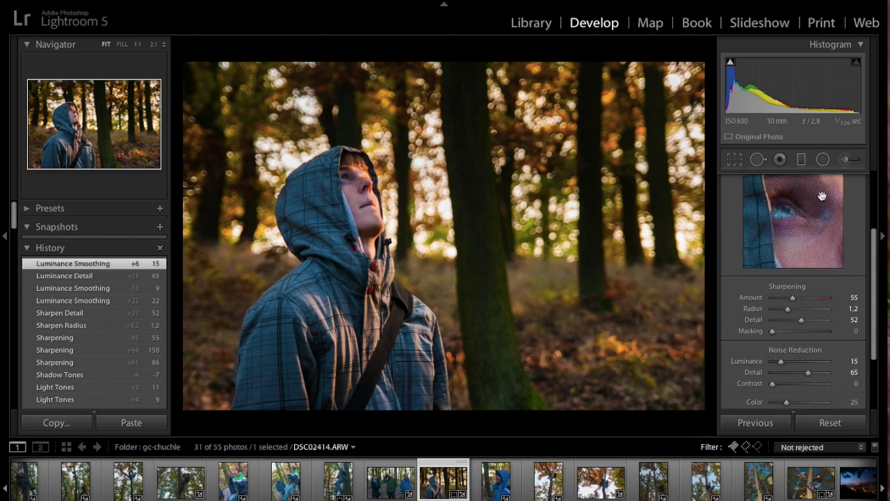
{"action": "scroll", "coordinate": [796, 330], "scroll_direction": "down", "scroll_amount": 2}
{"action": "scroll", "coordinate": [796, 329], "scroll_direction": "down", "scroll_amount": 3}
{"action": "scroll", "coordinate": [796, 345], "scroll_direction": "down", "scroll_amount": 2}
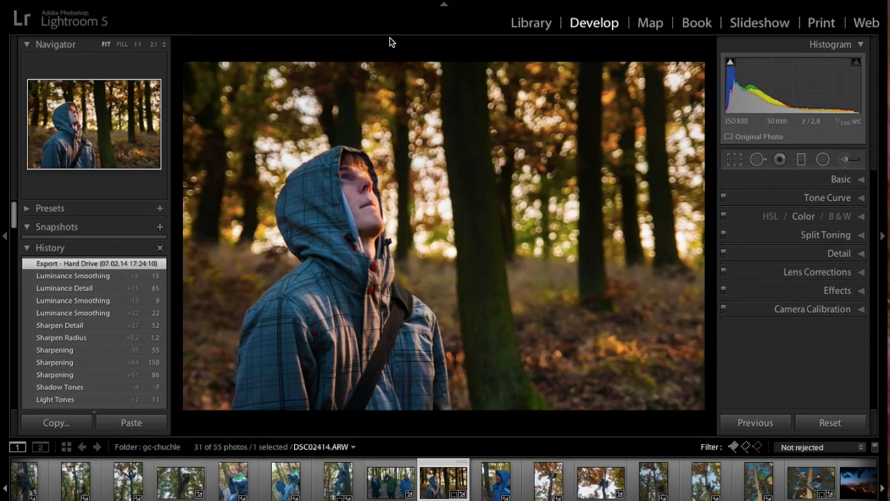
{"action": "left_click", "coordinate": [392, 45]}
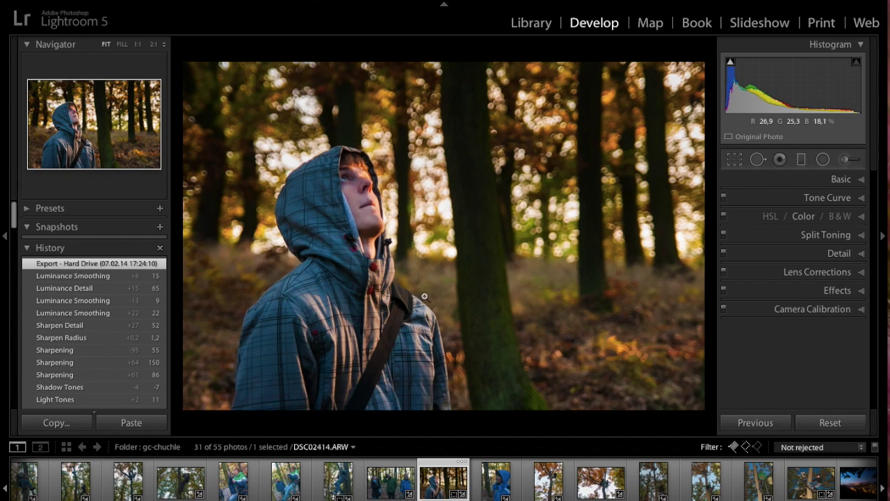
Check the View menu's viewing options and dismiss them without changes.
{"action": "left_click", "coordinate": [309, 1]}
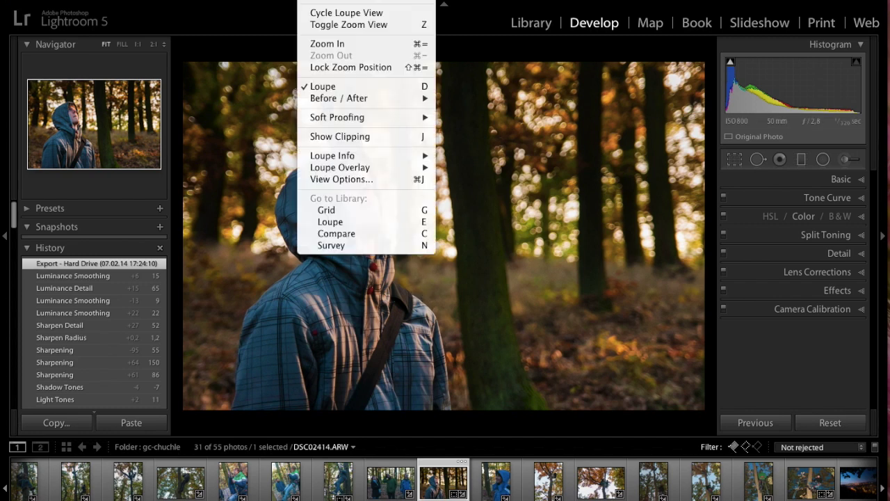
{"action": "mouse_move", "coordinate": [339, 98]}
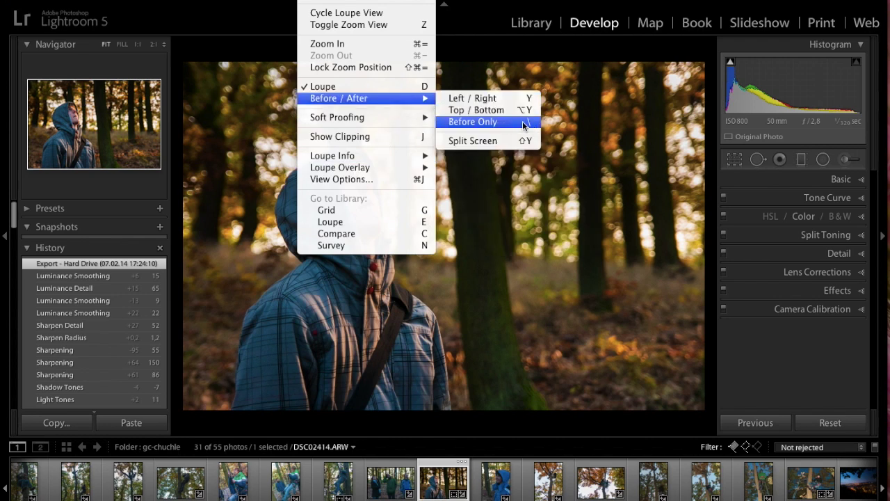
{"action": "left_click", "coordinate": [484, 57]}
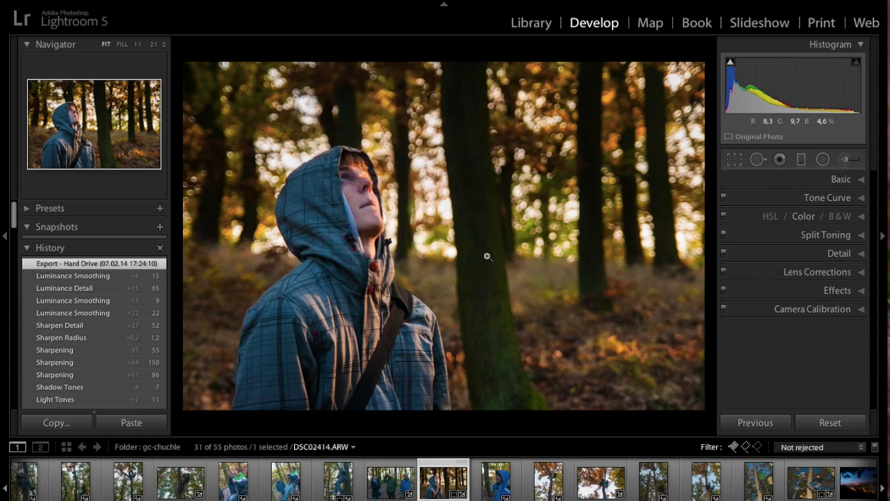
Toggle Before/After with \ to compare edits, then open the Downloads stack.
{"action": "key", "text": "backslash"}
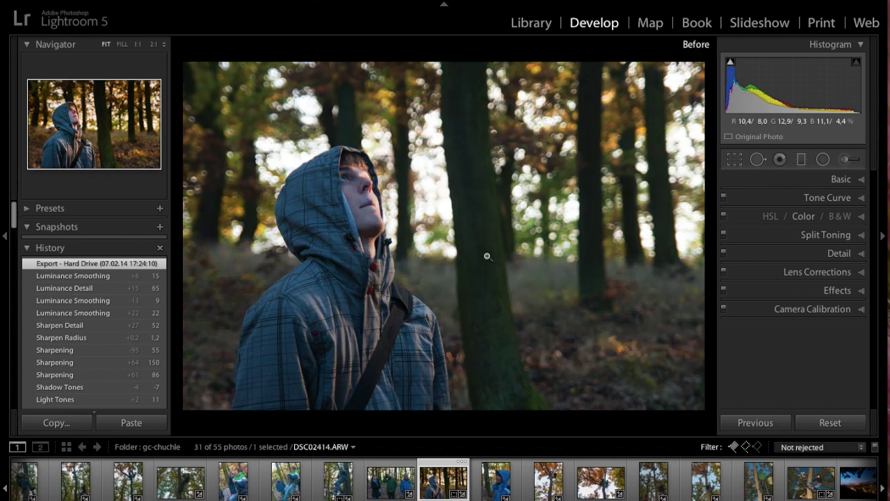
{"action": "key", "text": "backslash"}
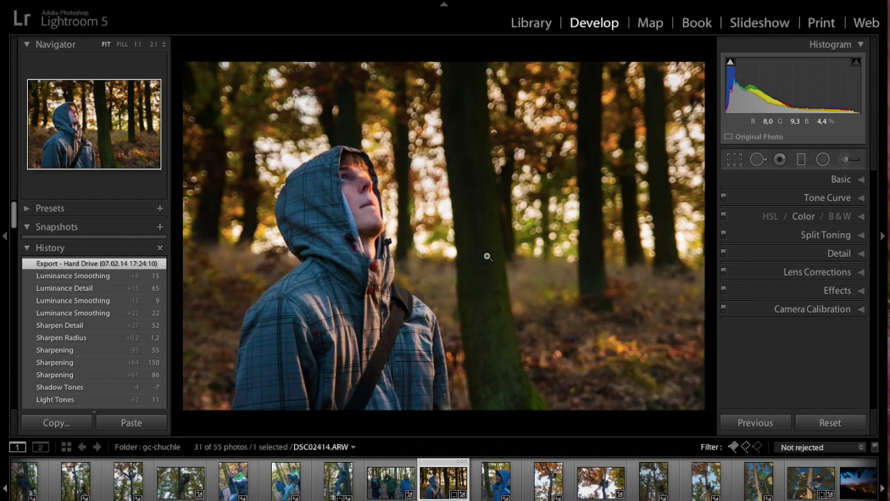
{"action": "key", "text": "backslash"}
{"action": "key", "text": "backslash"}
{"action": "left_click", "coordinate": [870, 362]}
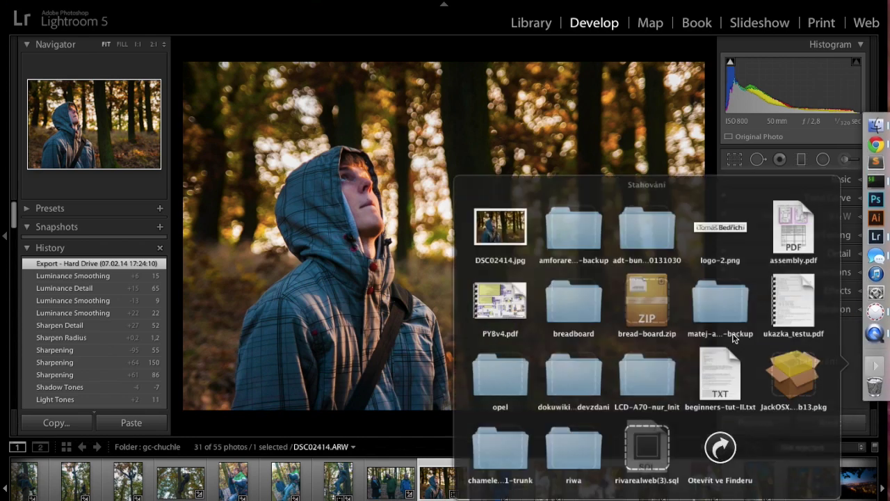
Open the exported DSC02414.jpg from the Downloads stack.
{"action": "left_click", "coordinate": [320, 180]}
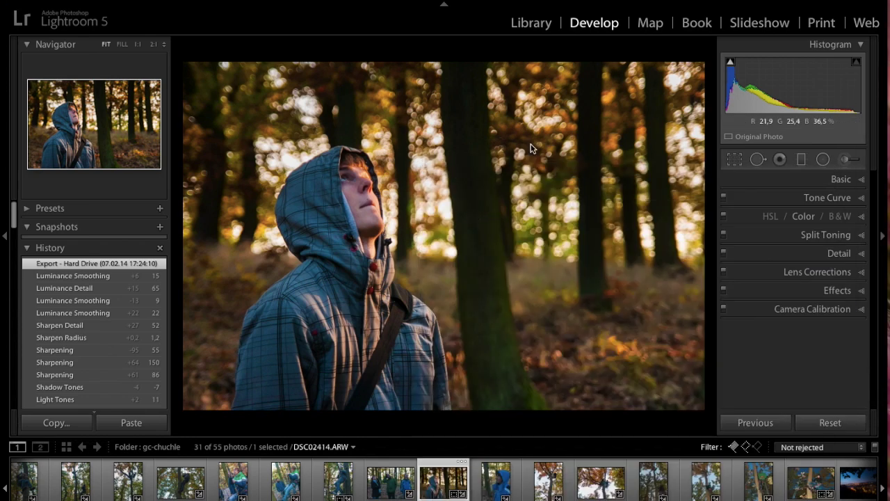